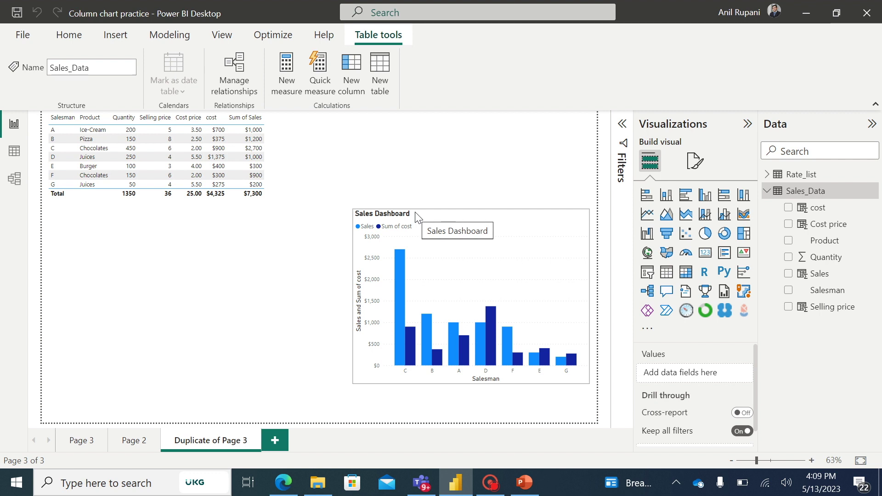
# On the Duplicate of Page 3 report, open the More options menu for the Sales_Data table.
pyautogui.moveTo(416, 214)
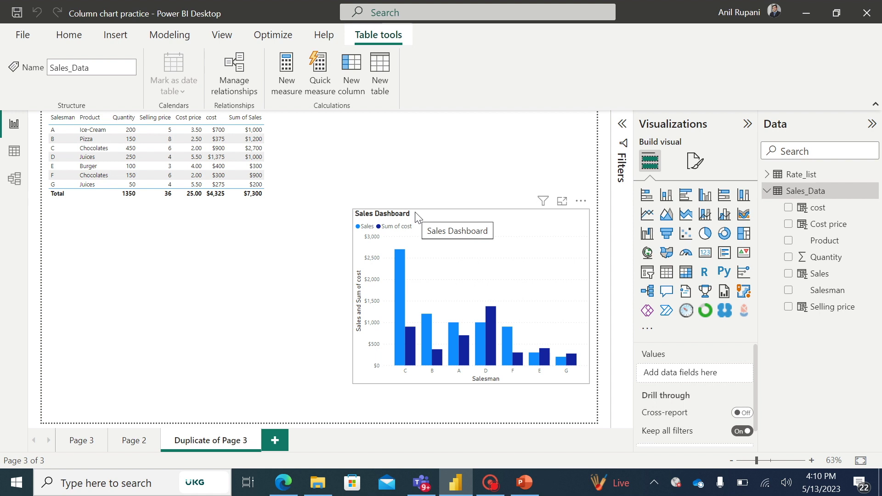
pyautogui.click(872, 192)
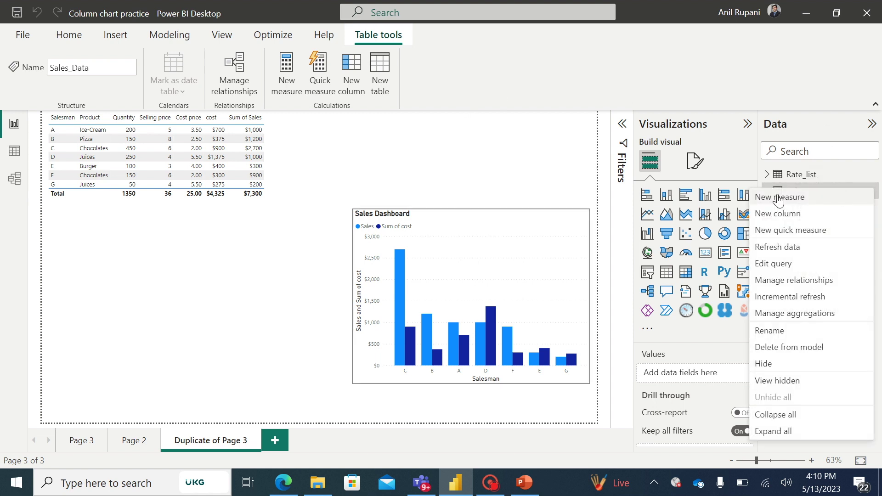
# Create the measure Columns = min(sum(Sales_Data[Sales]), sum(Sales_Data[cost])) in Sales_Data.
pyautogui.click(418, 151)
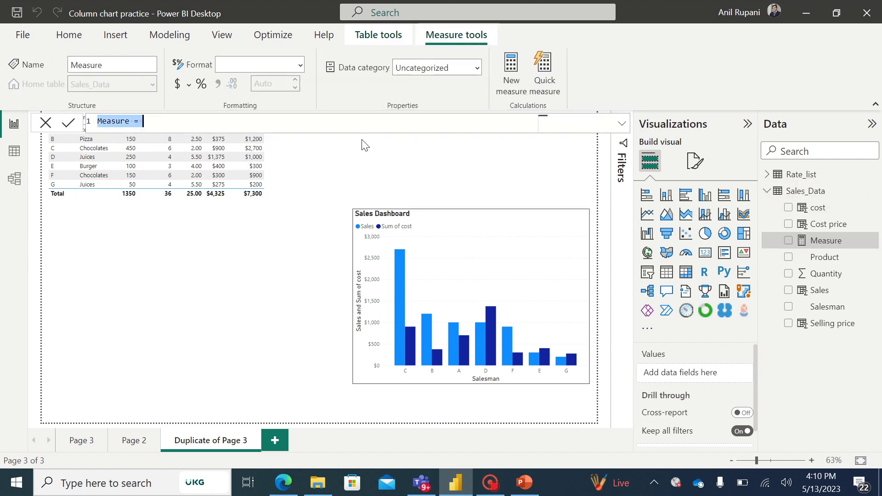
pyautogui.press('BackSpace')
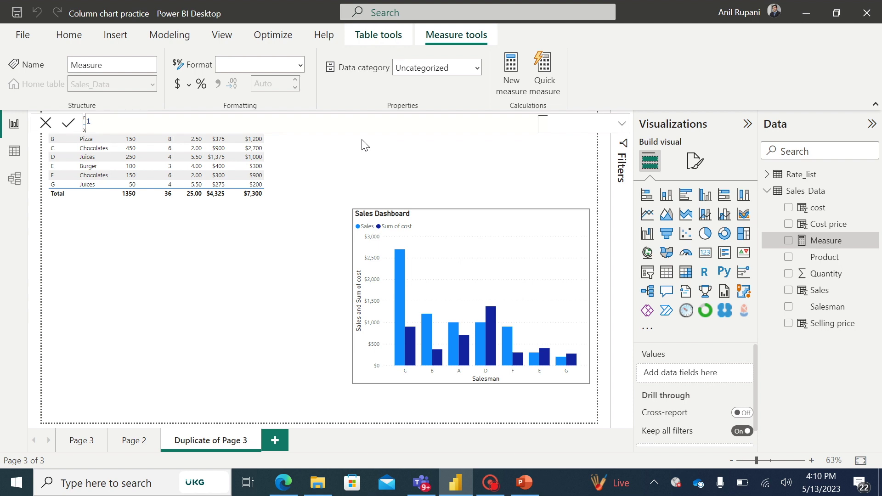
pyautogui.write('Columns')
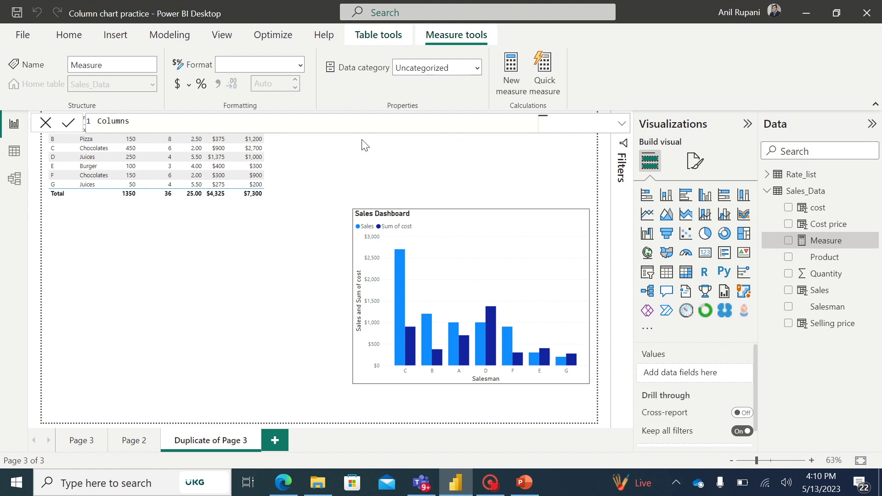
pyautogui.write('=min')
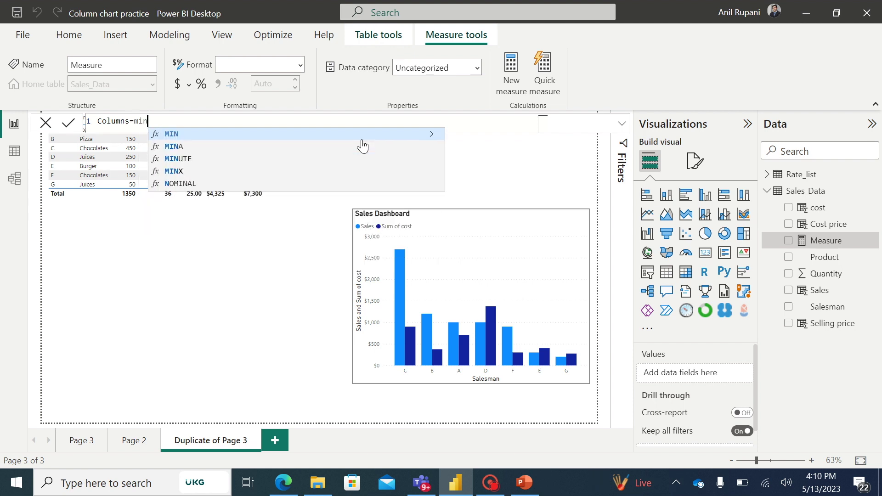
pyautogui.write('(su')
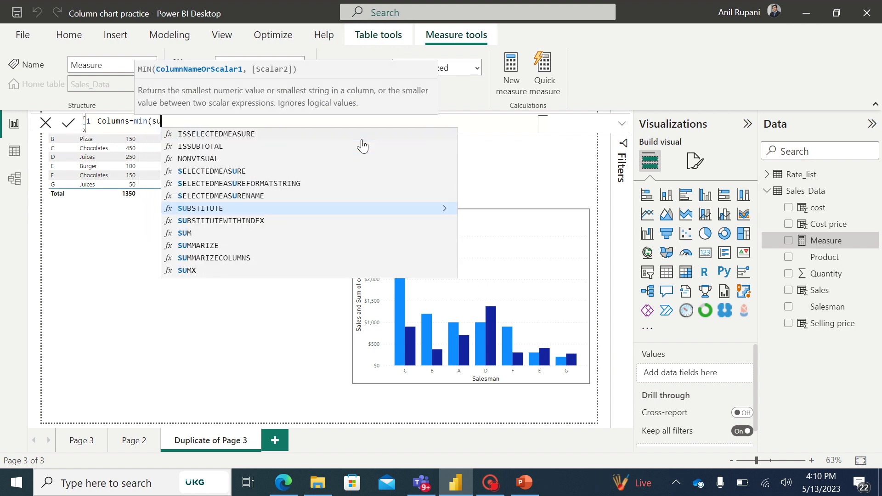
pyautogui.write('m(')
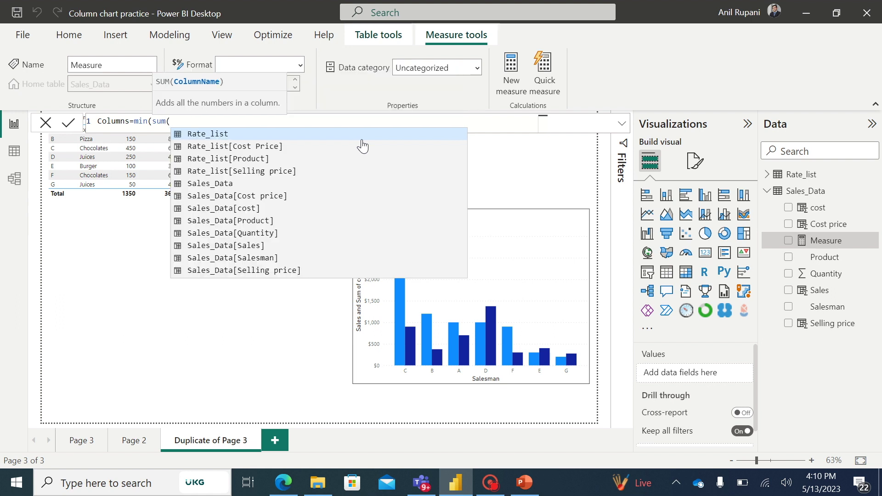
pyautogui.click(251, 245)
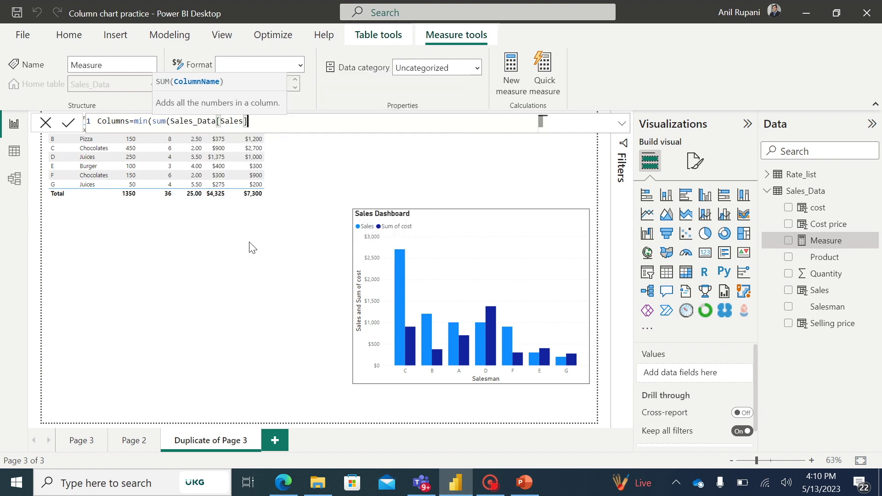
pyautogui.write(',')
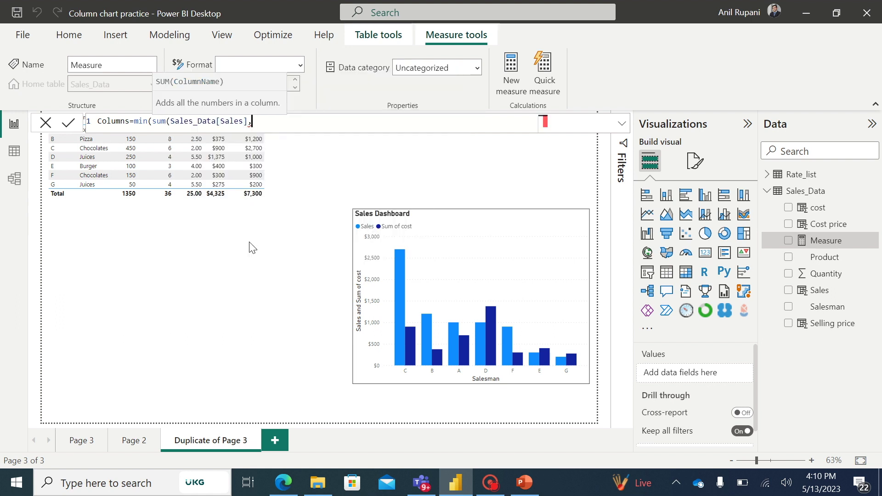
pyautogui.write('sum')
pyautogui.press('BackSpace')
pyautogui.press('BackSpace')
pyautogui.press('BackSpace')
pyautogui.press('BackSpace')
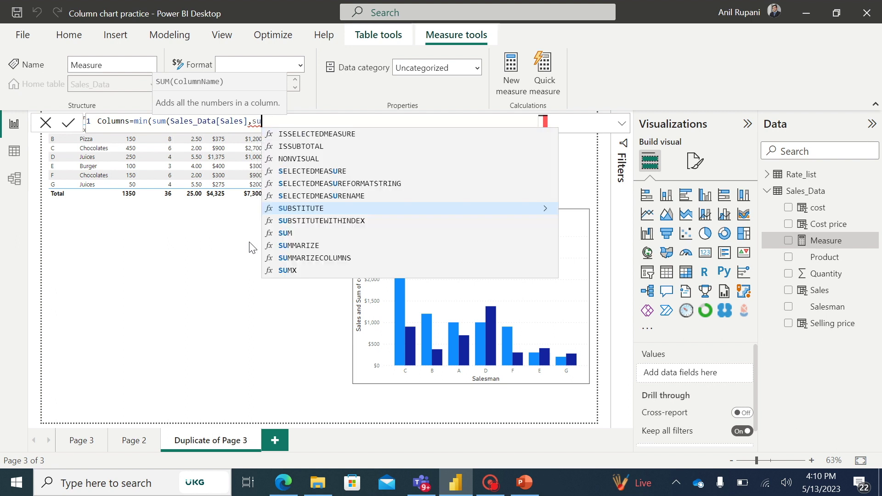
pyautogui.write('),')
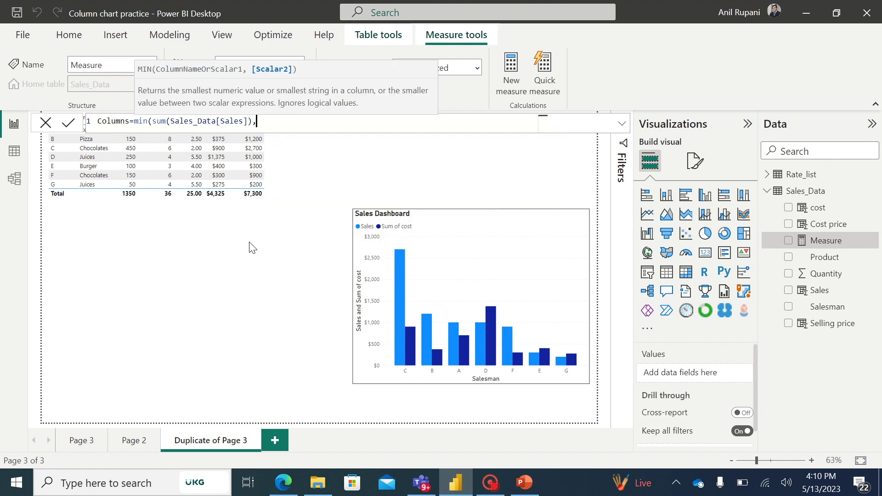
pyautogui.write(' sum')
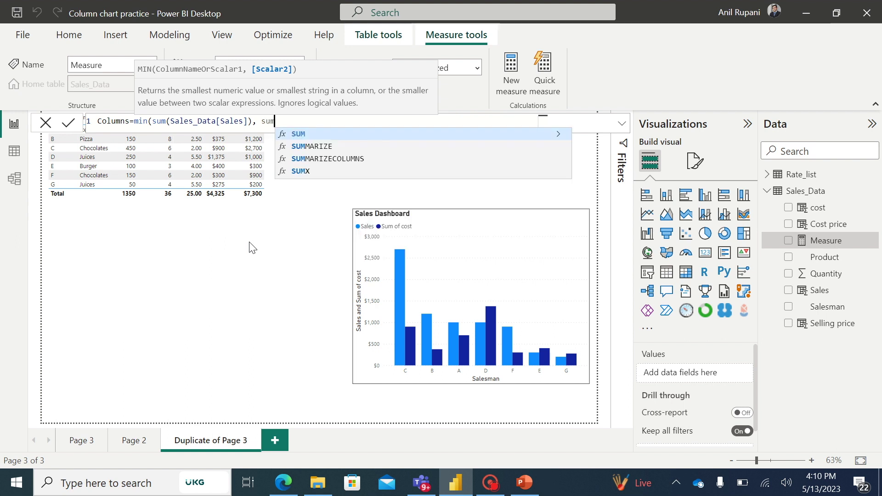
pyautogui.write('(')
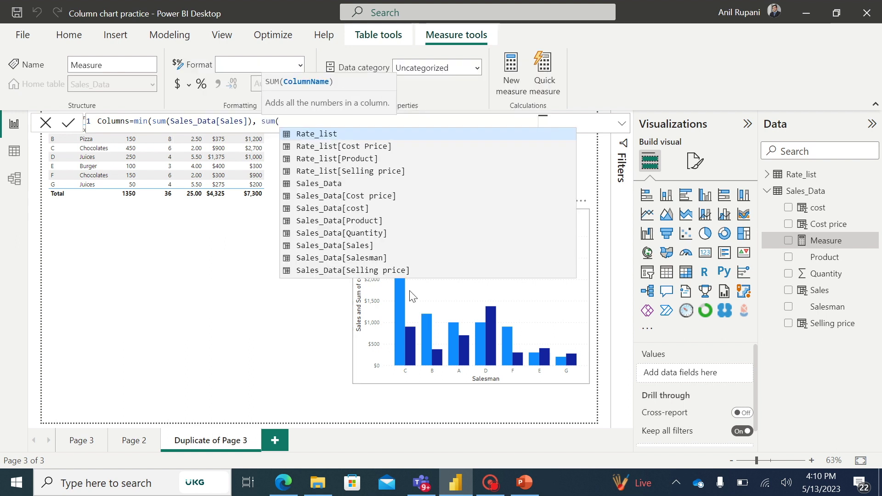
pyautogui.click(354, 212)
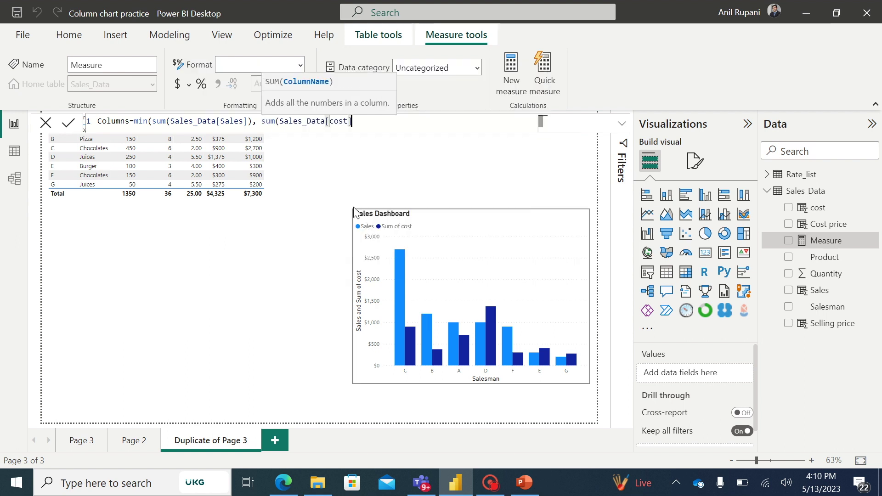
pyautogui.write(')')
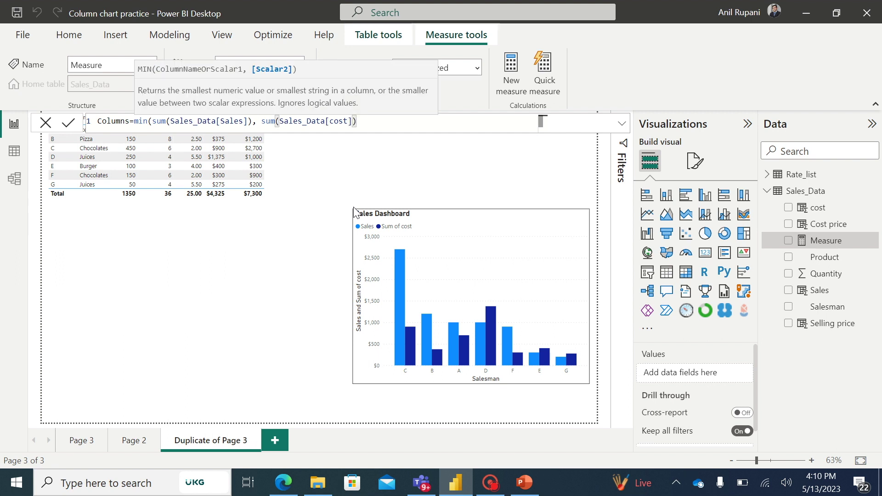
pyautogui.write(')')
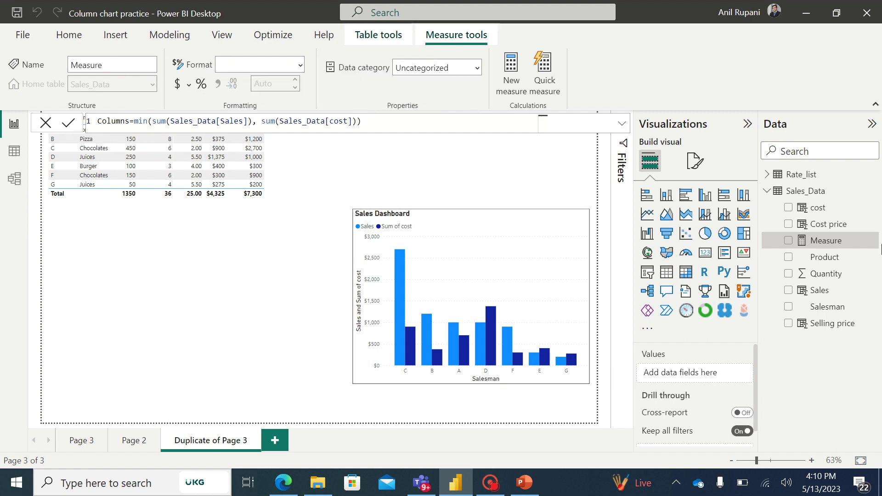
pyautogui.press('Return')
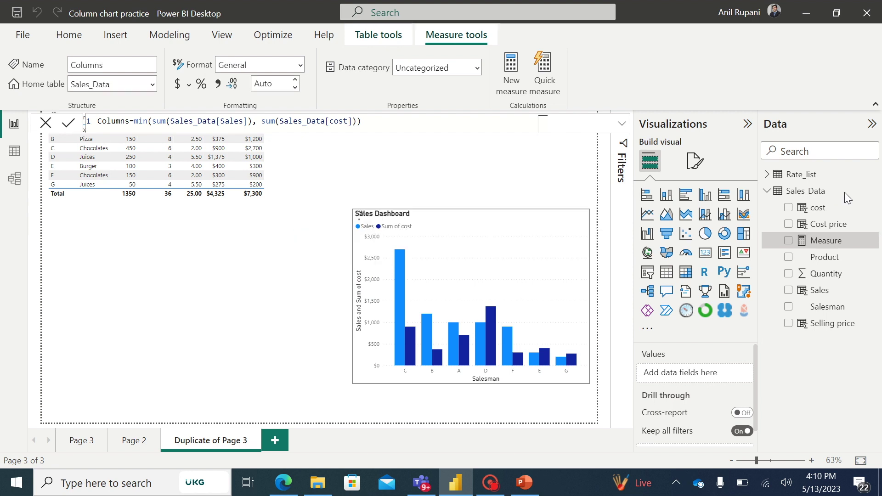
pyautogui.click(873, 192)
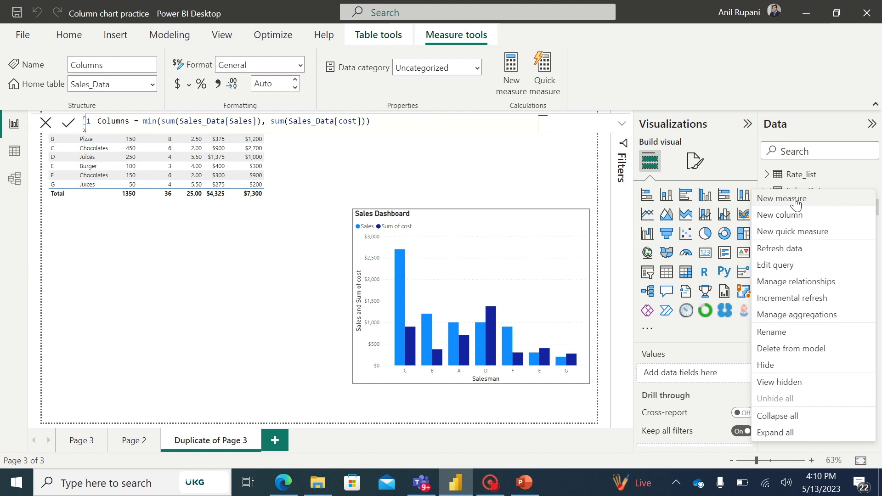
# Start a new Profit measure with the condition If(Sum(Sales) > sum(cost).
pyautogui.press('Escape')
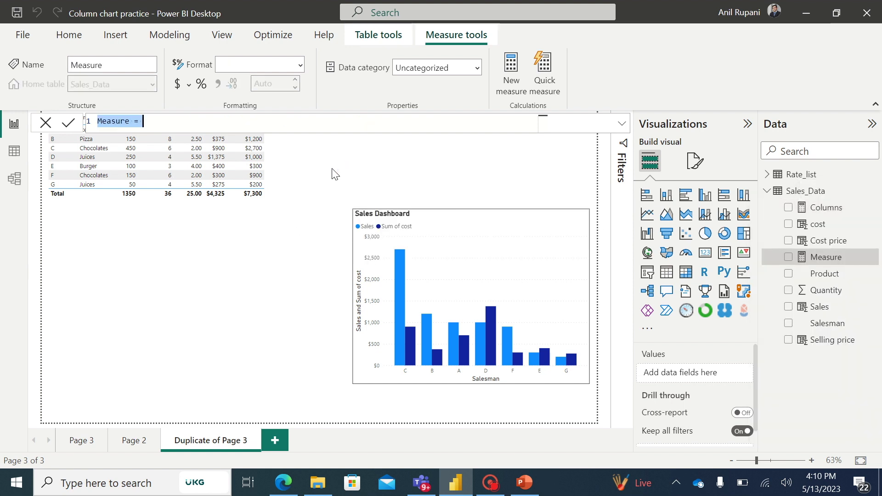
pyautogui.press('BackSpace')
pyautogui.write('Pro')
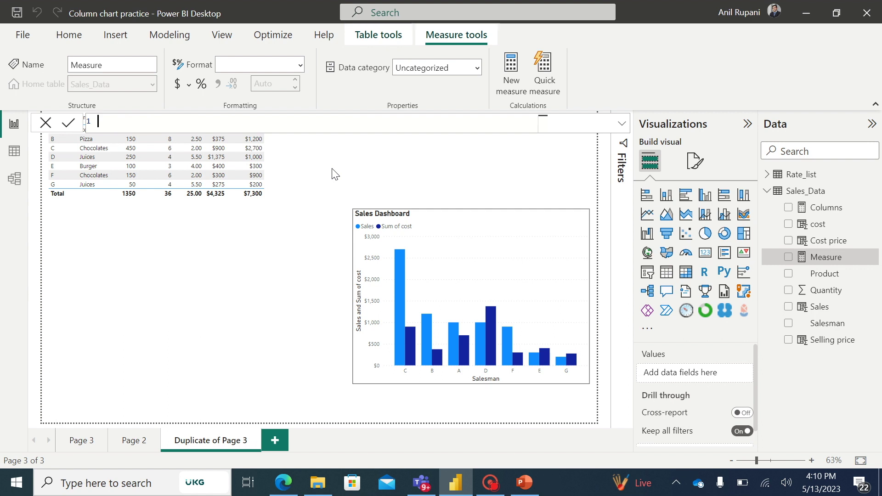
pyautogui.write('fit = I')
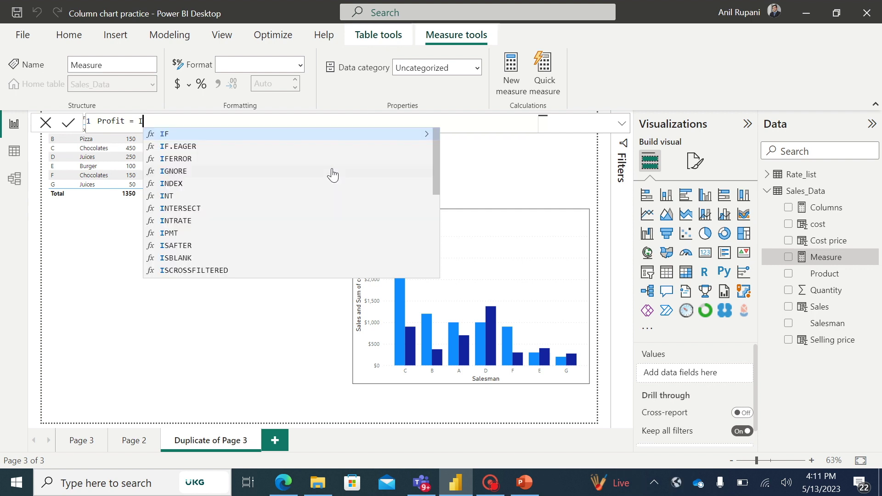
pyautogui.write('f(')
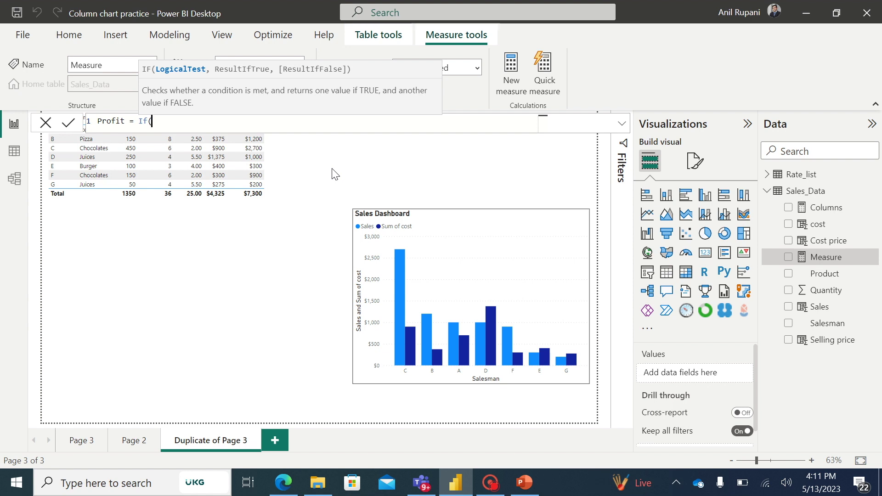
pyautogui.write('Sum(')
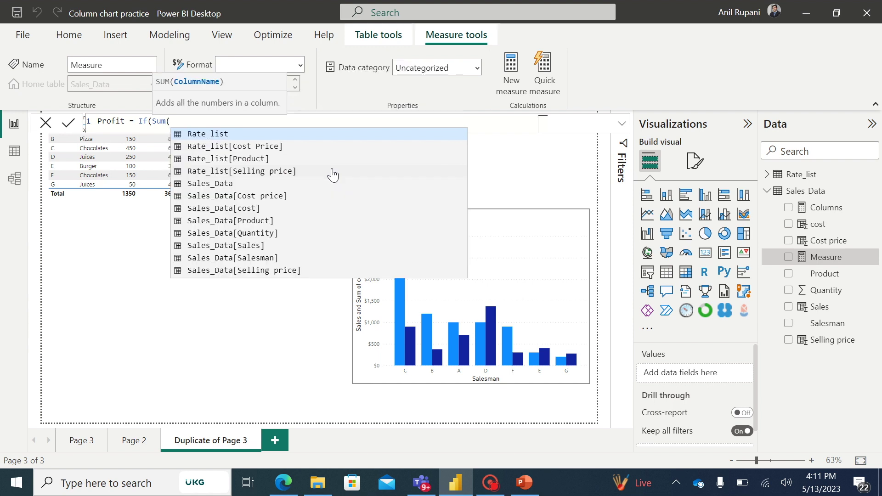
pyautogui.click(257, 249)
pyautogui.write(')')
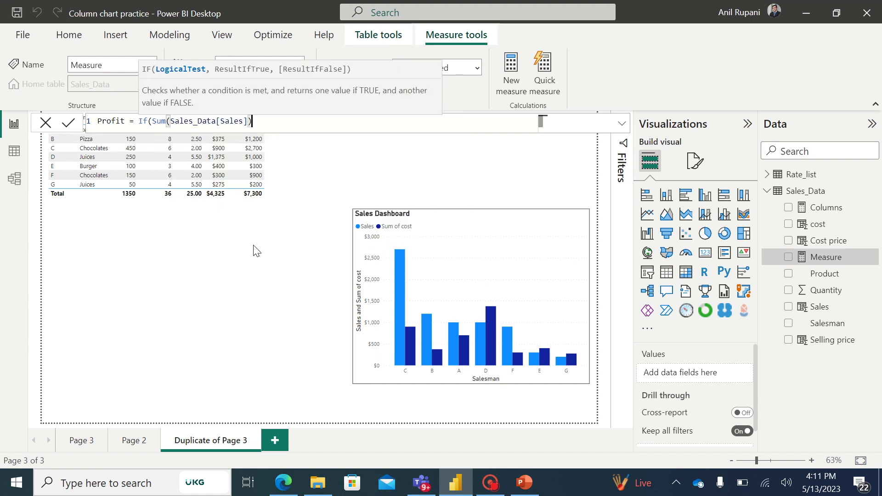
pyautogui.write('>')
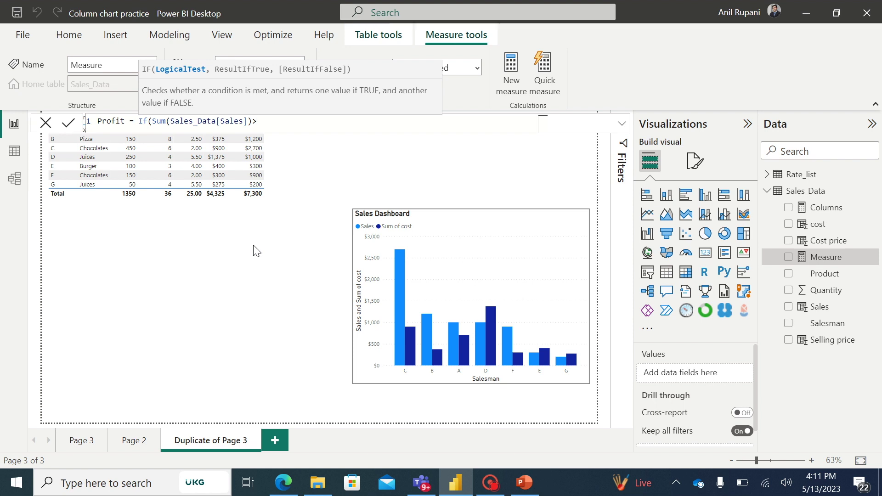
pyautogui.write('sum')
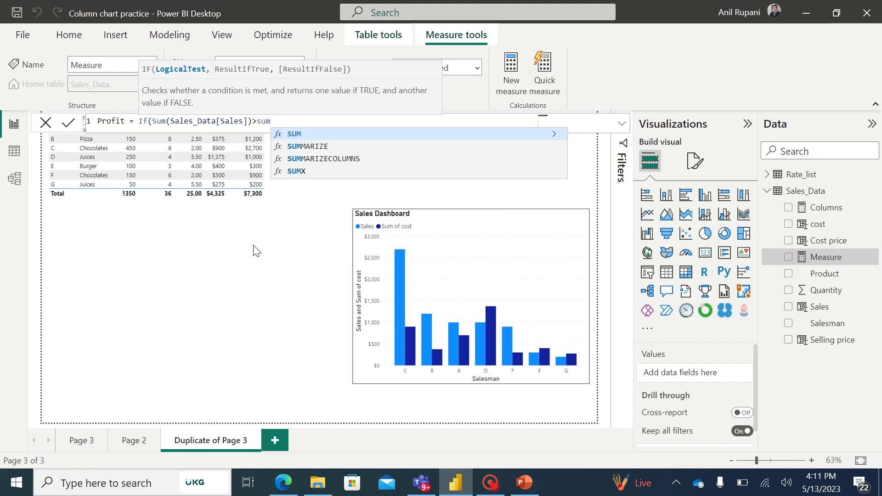
pyautogui.write('(')
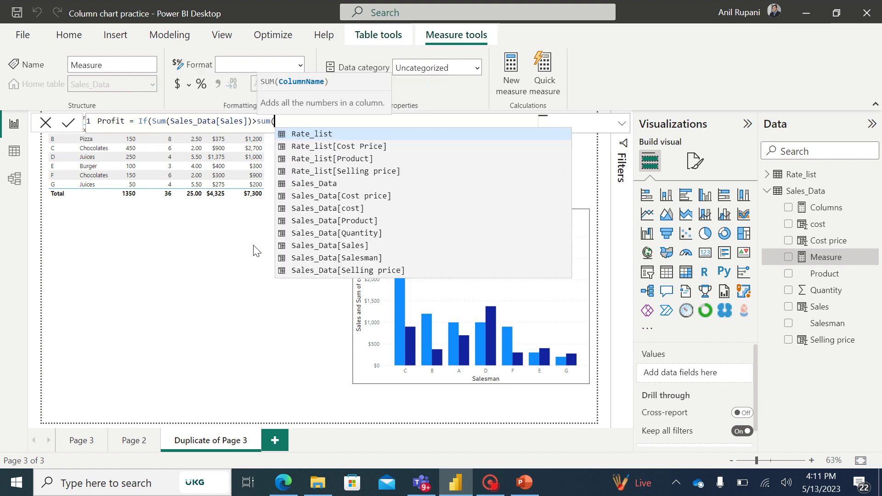
pyautogui.click(349, 209)
# Add the result sum(Sales)-sum(cost), copy the full Profit formula and commit it.
pyautogui.write(')')
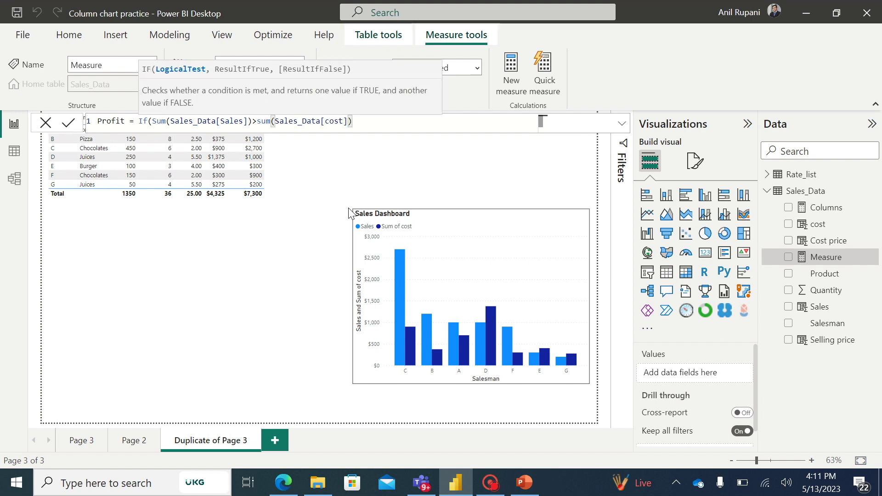
pyautogui.write(',')
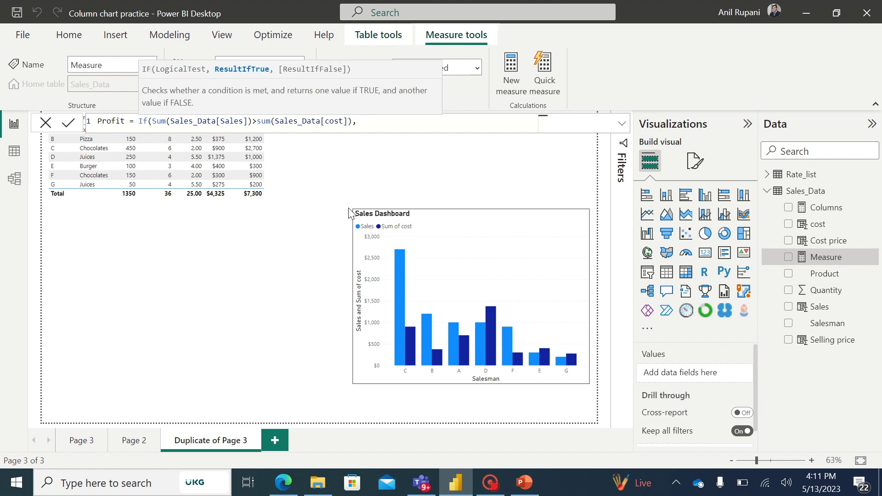
pyautogui.write('sum(')
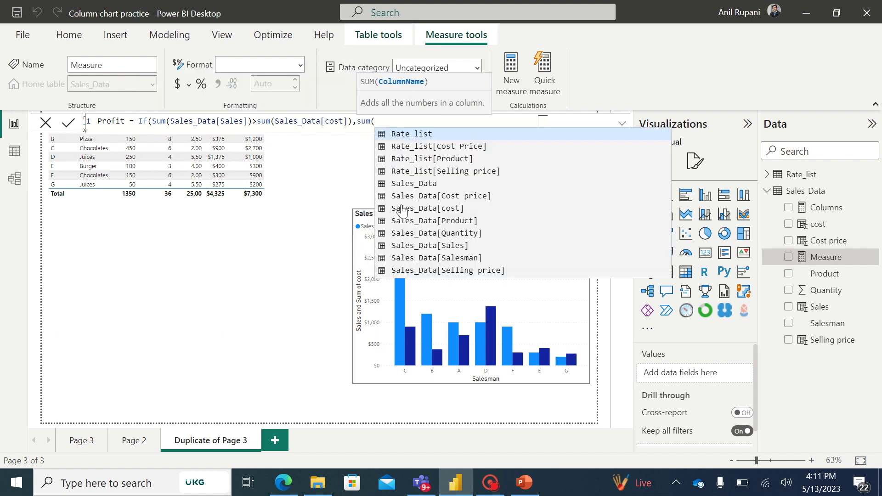
pyautogui.click(445, 247)
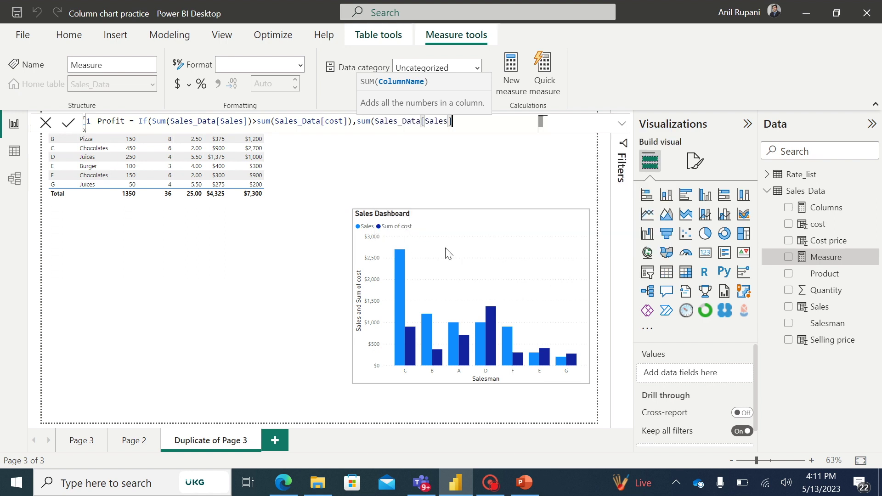
pyautogui.write(')-')
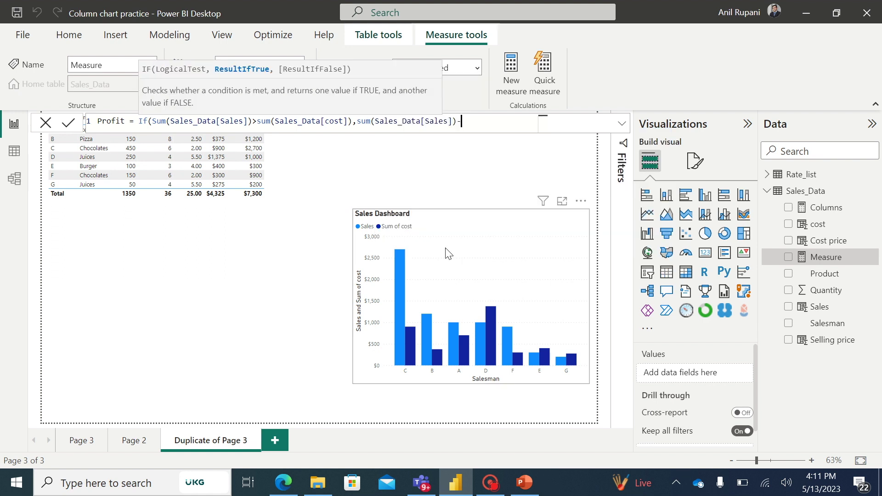
pyautogui.write('sum(')
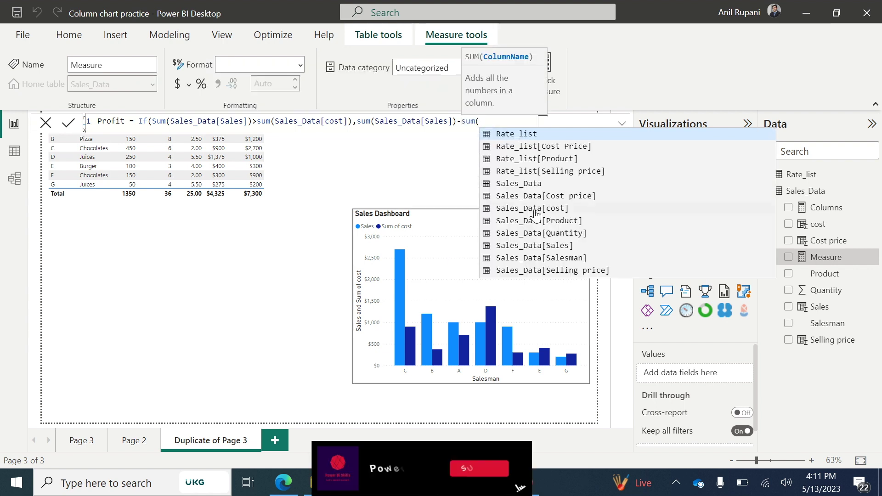
pyautogui.click(531, 209)
pyautogui.write(')')
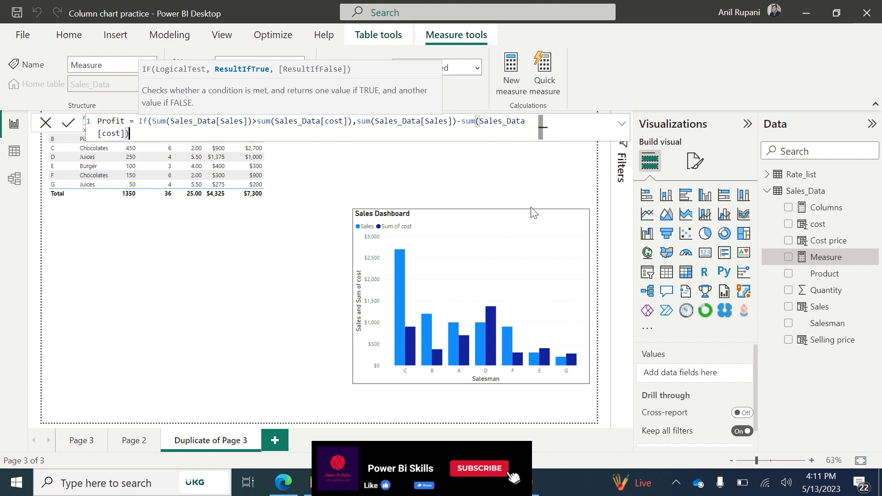
pyautogui.write(')')
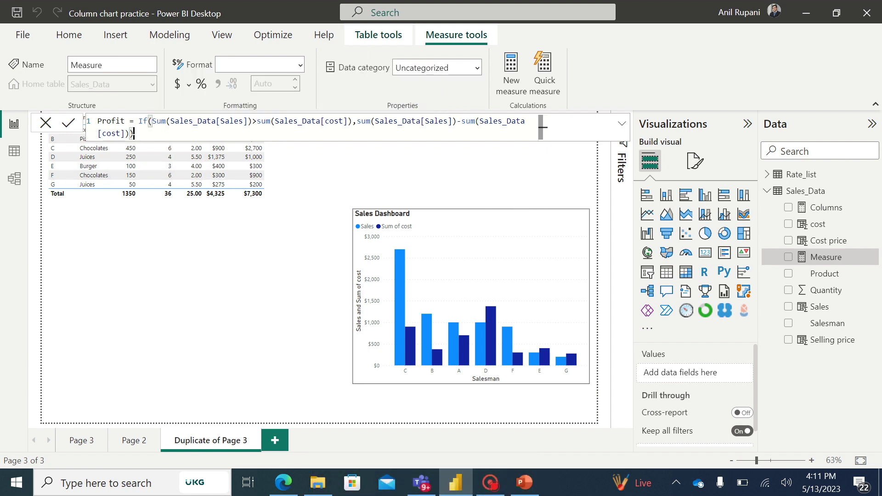
pyautogui.moveTo(541, 127); pyautogui.dragTo(94, 131)
pyautogui.hotkey('ctrl', 'c')
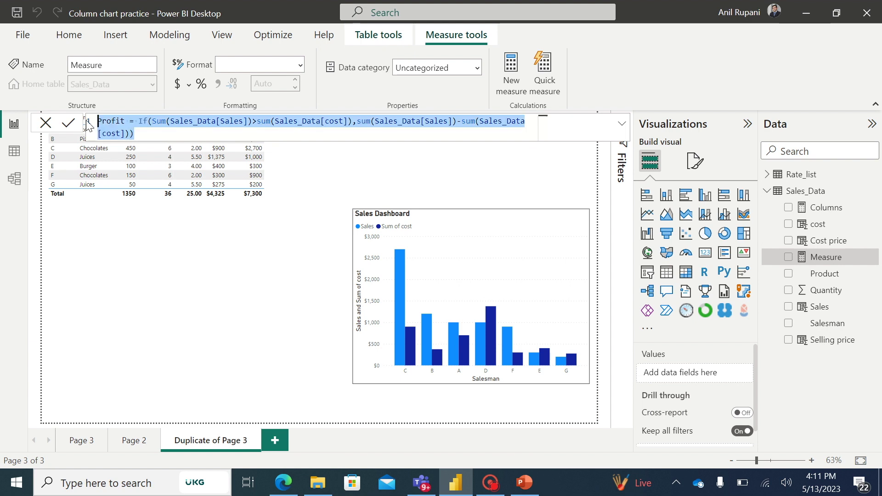
pyautogui.click(458, 158)
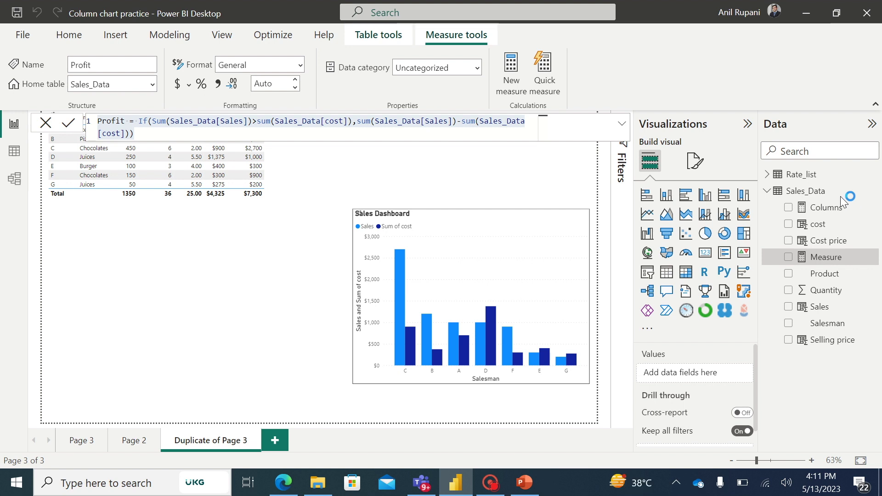
# Start a new measure from the pasted Profit formula, renamed to Loss.
pyautogui.click(871, 195)
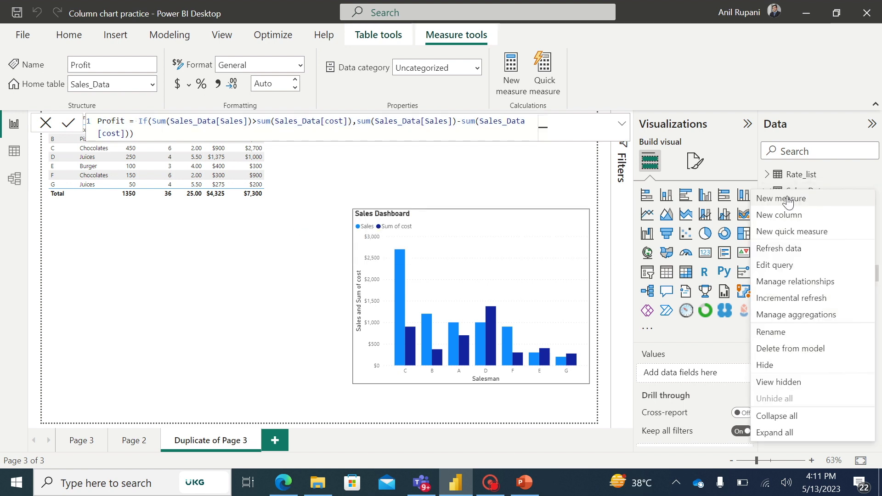
pyautogui.press('Escape')
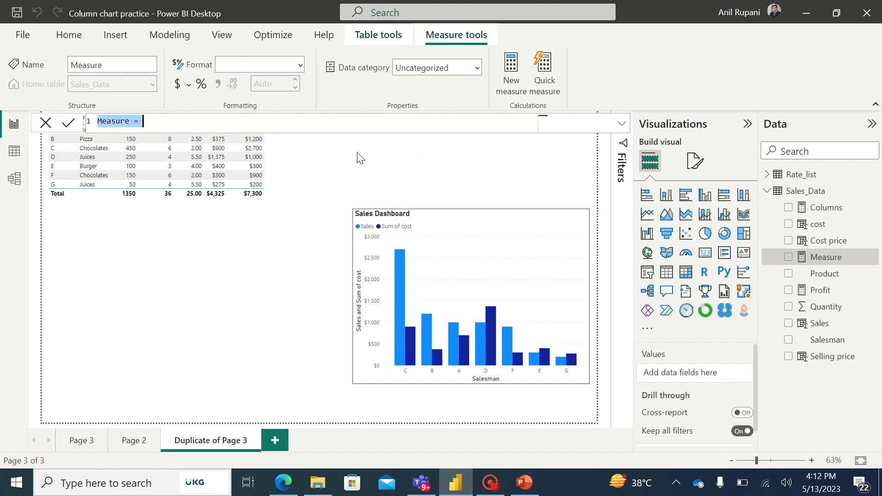
pyautogui.press('BackSpace')
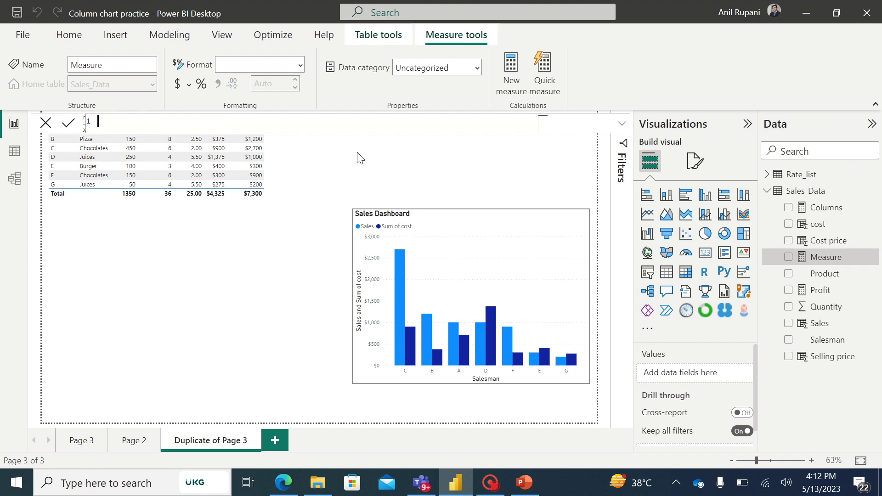
pyautogui.hotkey('ctrl', 'v')
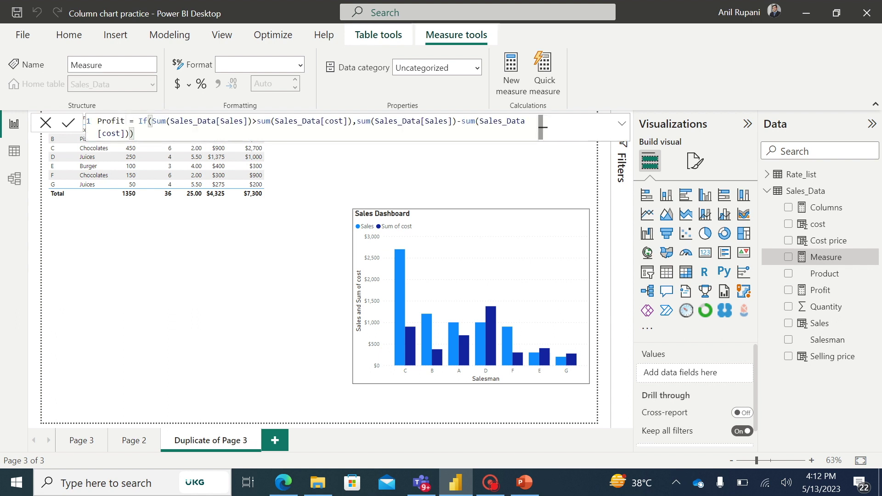
pyautogui.hotkey('ctrl', 'Home')
pyautogui.hotkey('ctrl', 'shift', 'Right')
pyautogui.press('Delete')
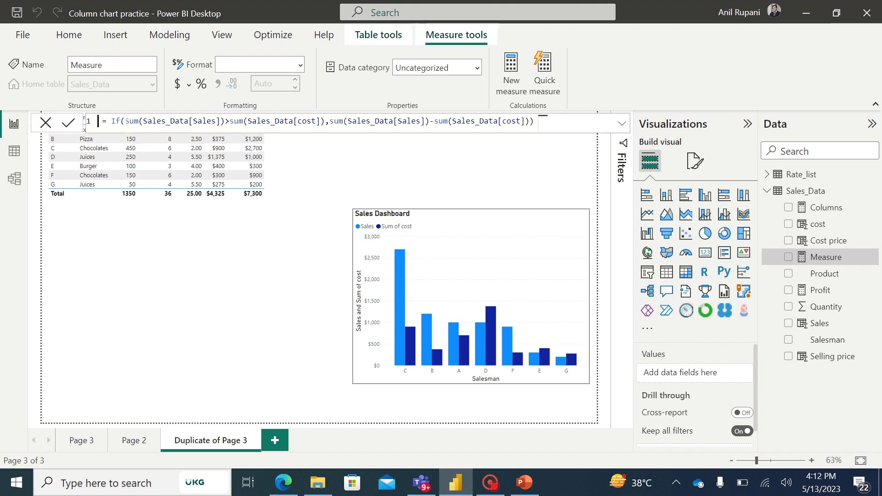
pyautogui.write('Loss')
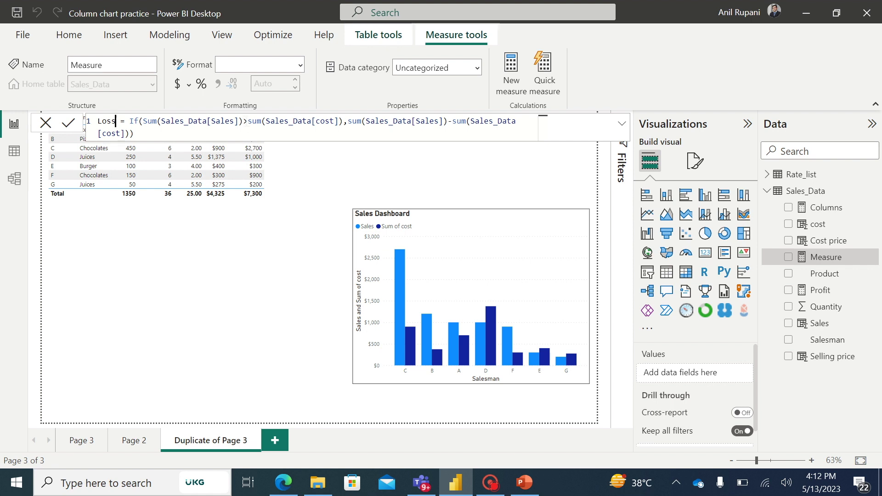
# Change the condition to < and the result to sum(cost)-sum(Sales), then commit Loss.
pyautogui.click(247, 121)
pyautogui.press('BackSpace')
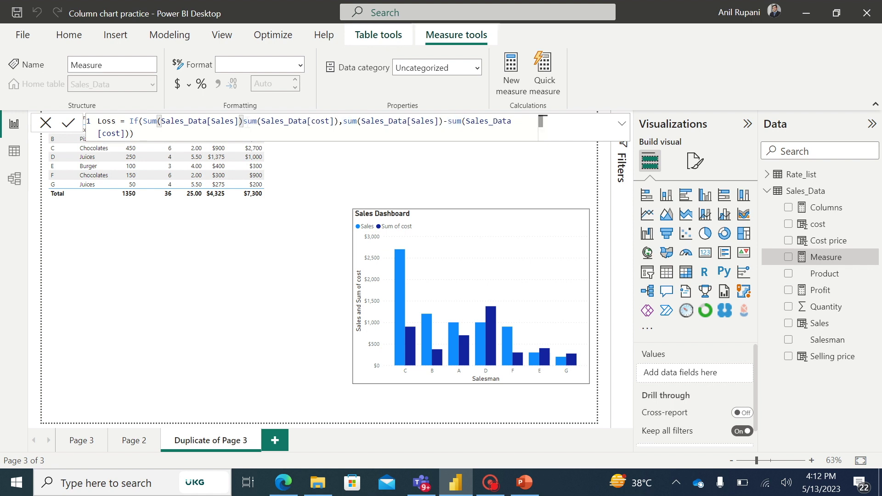
pyautogui.write('<')
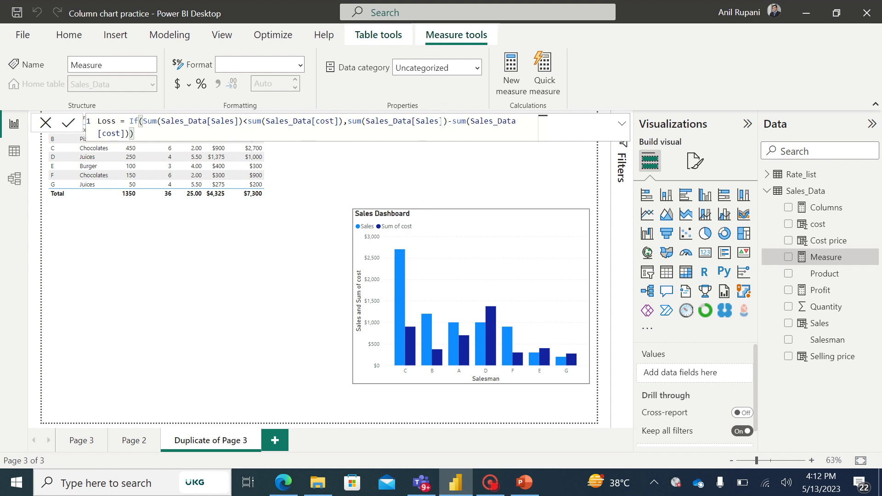
pyautogui.press('BackSpace')
pyautogui.press('BackSpace')
pyautogui.press('BackSpace')
pyautogui.press('BackSpace')
pyautogui.press('BackSpace')
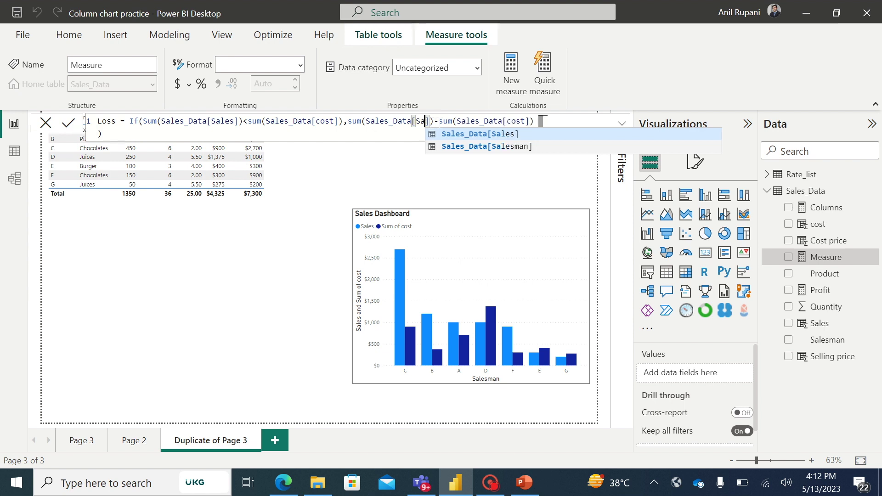
pyautogui.write('cost')
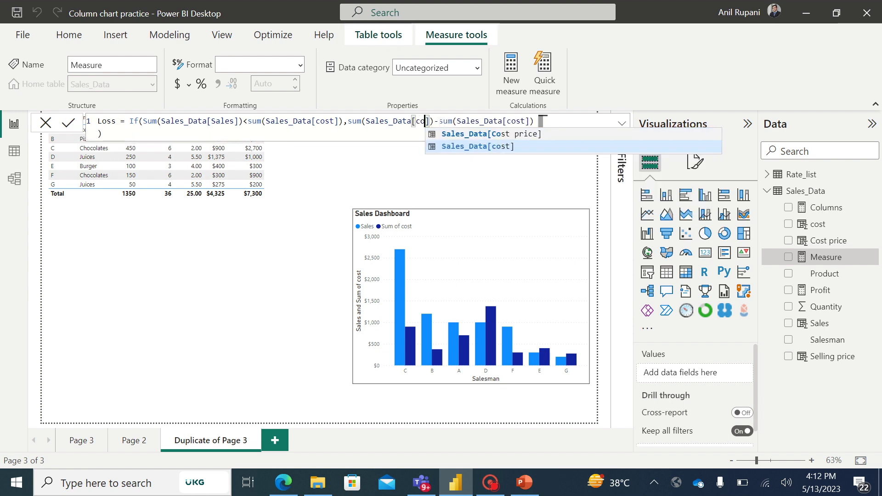
pyautogui.click(493, 146)
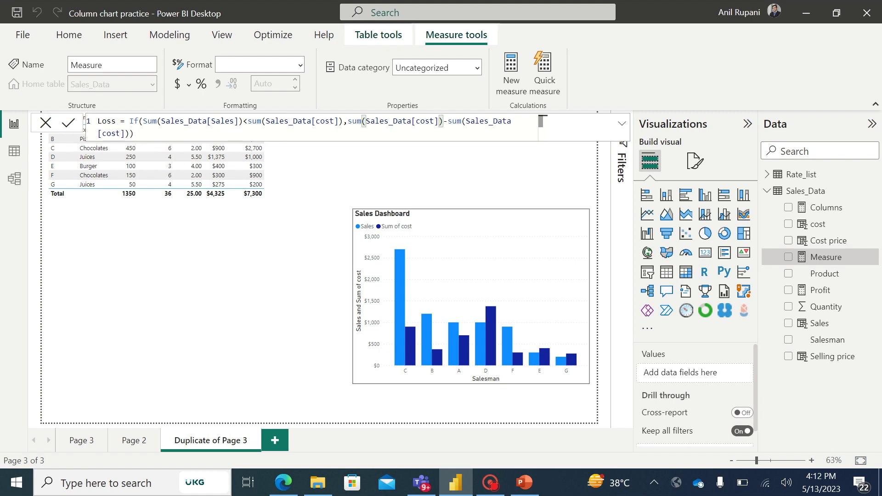
pyautogui.press('BackSpace')
pyautogui.press('BackSpace')
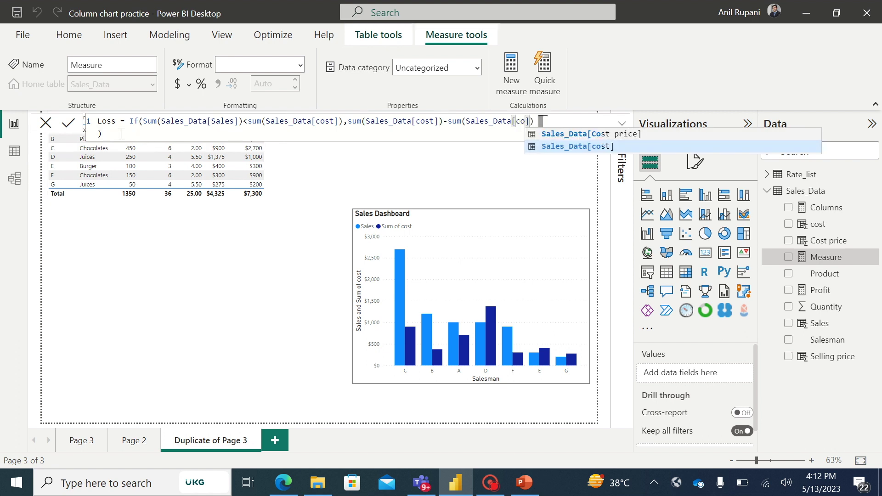
pyautogui.press('BackSpace')
pyautogui.press('BackSpace')
pyautogui.write('sale')
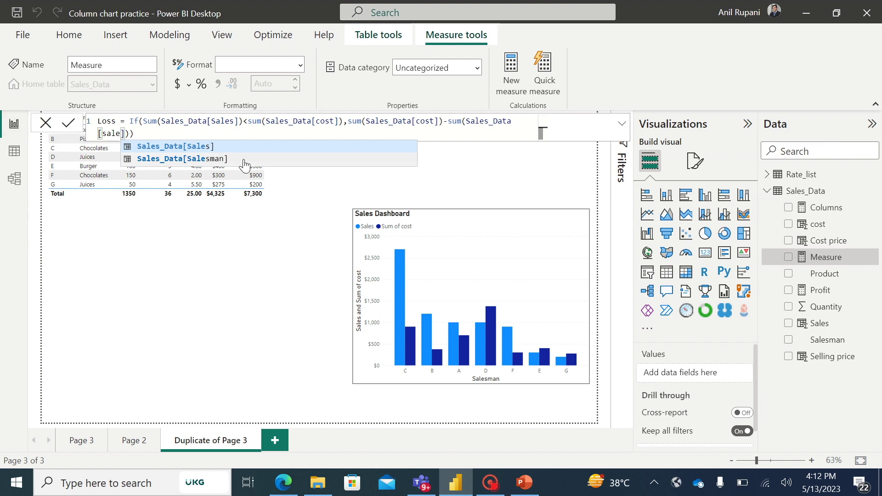
pyautogui.click(203, 147)
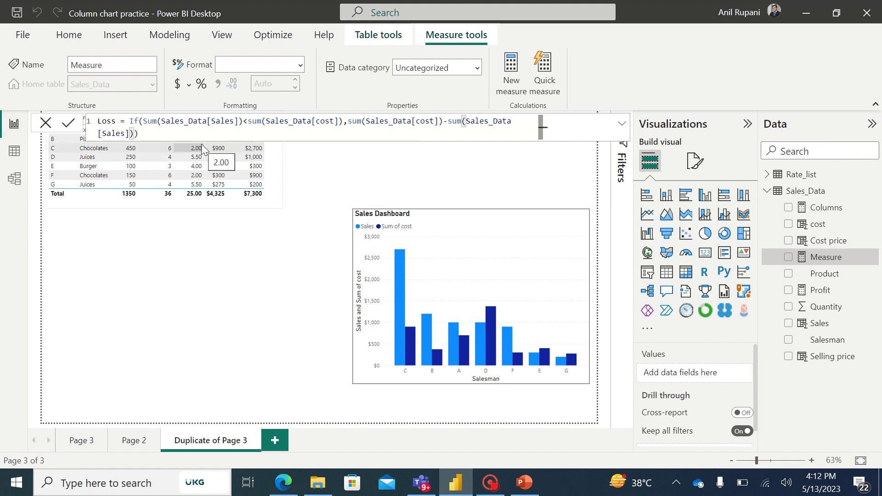
pyautogui.write('))')
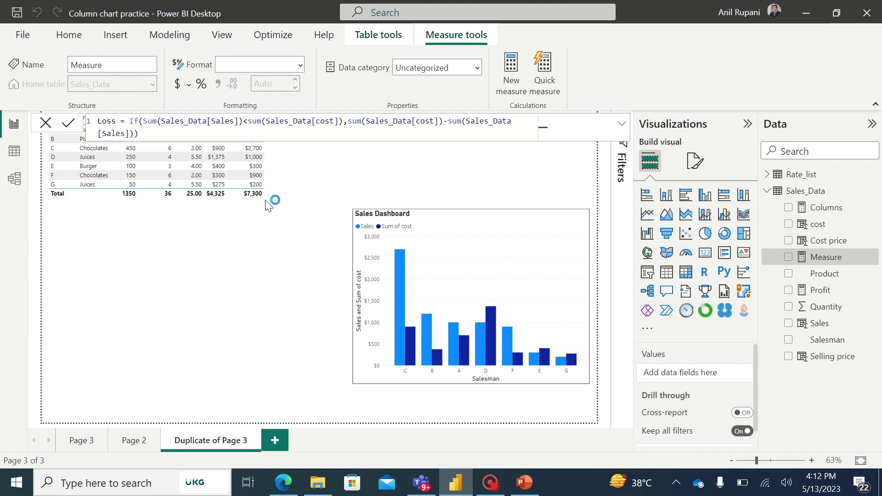
pyautogui.click(209, 279)
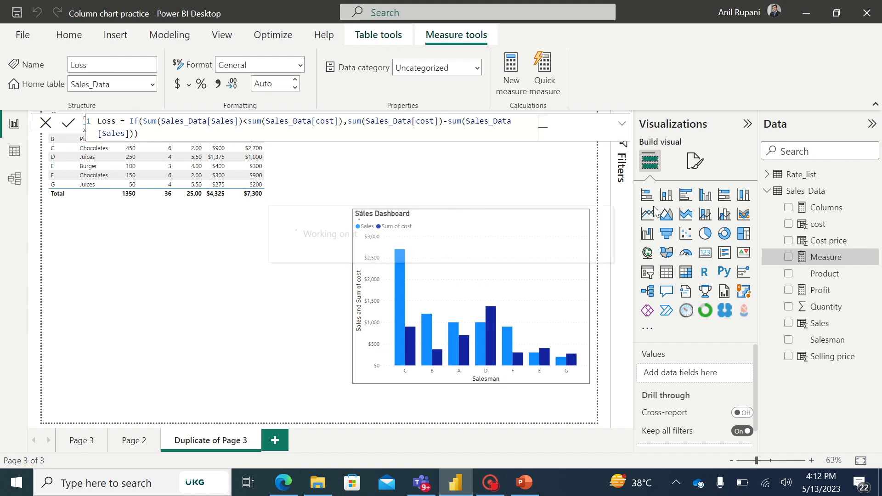
# Add a column chart with Salesman on the x-axis and Columns, Loss and Profit stacked.
pyautogui.click(705, 221)
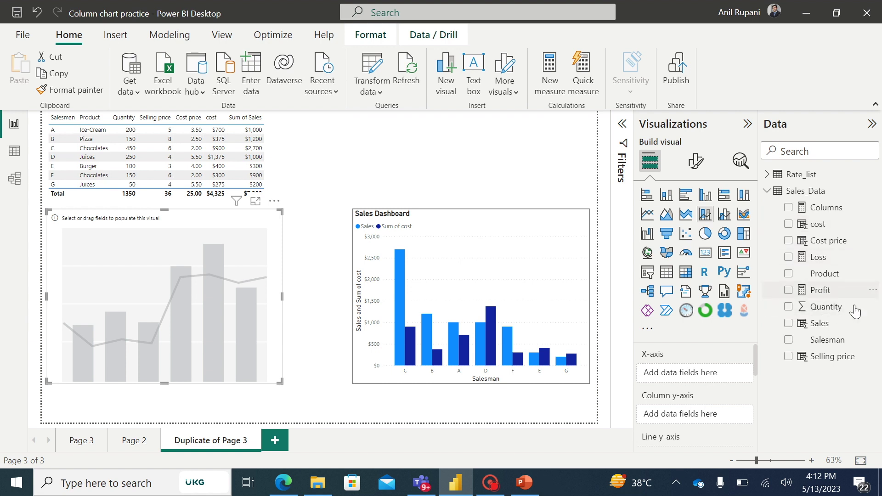
pyautogui.moveTo(826, 343); pyautogui.dragTo(703, 370)
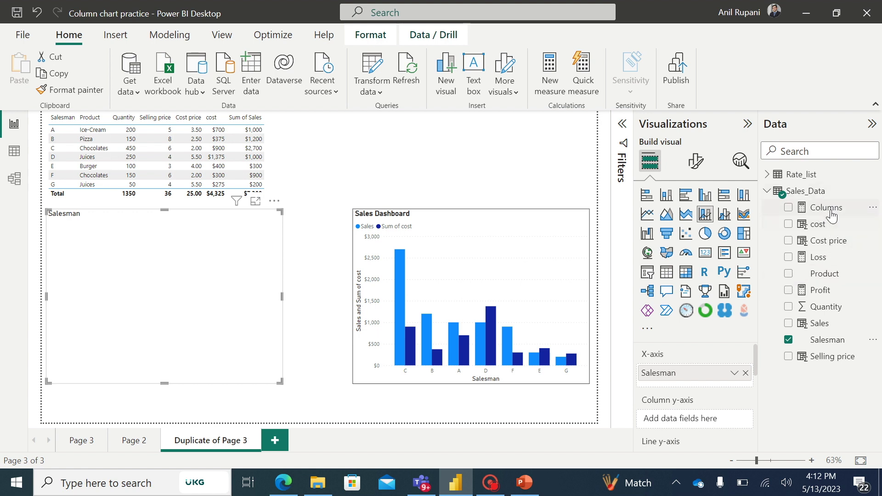
pyautogui.moveTo(824, 207); pyautogui.dragTo(701, 415)
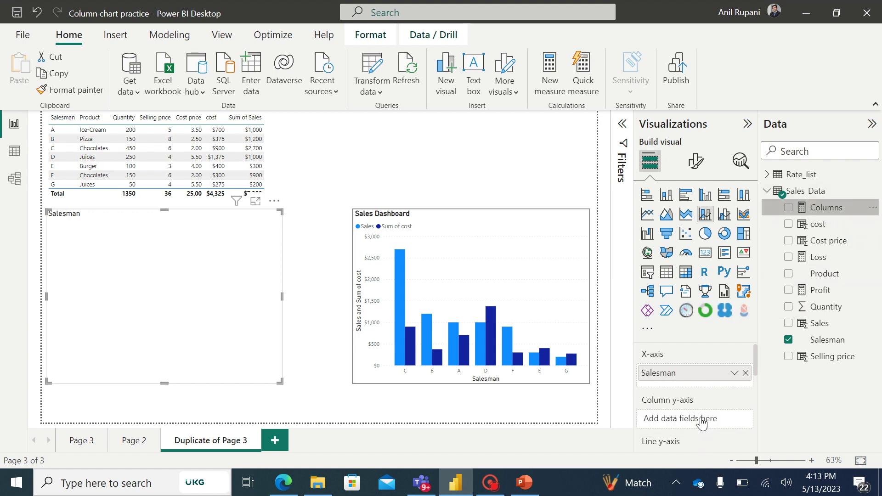
pyautogui.moveTo(832, 261); pyautogui.dragTo(705, 431)
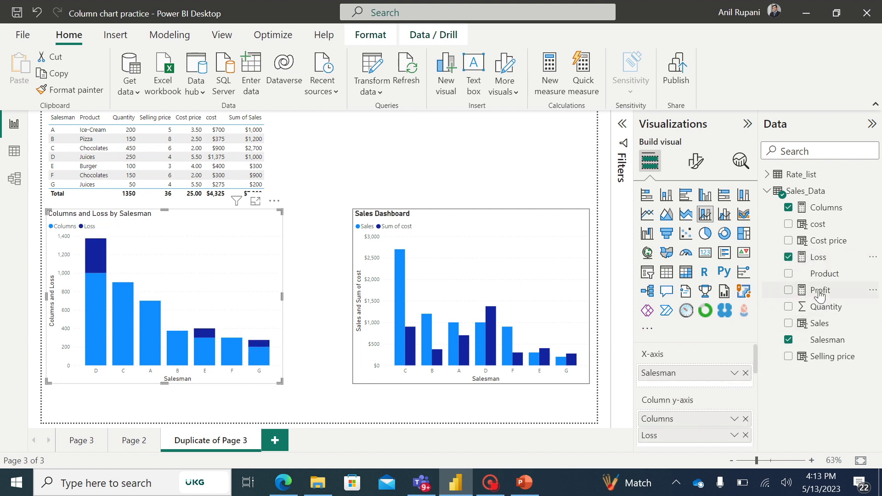
pyautogui.moveTo(817, 290); pyautogui.dragTo(696, 381)
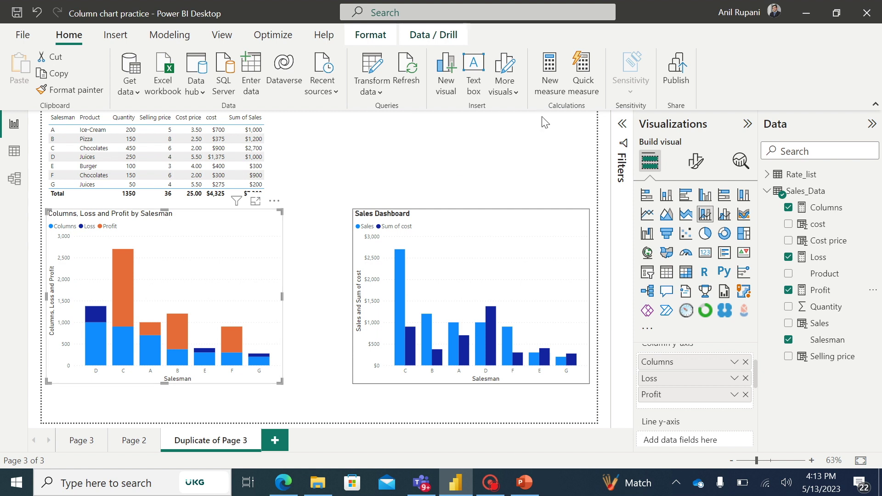
pyautogui.click(695, 161)
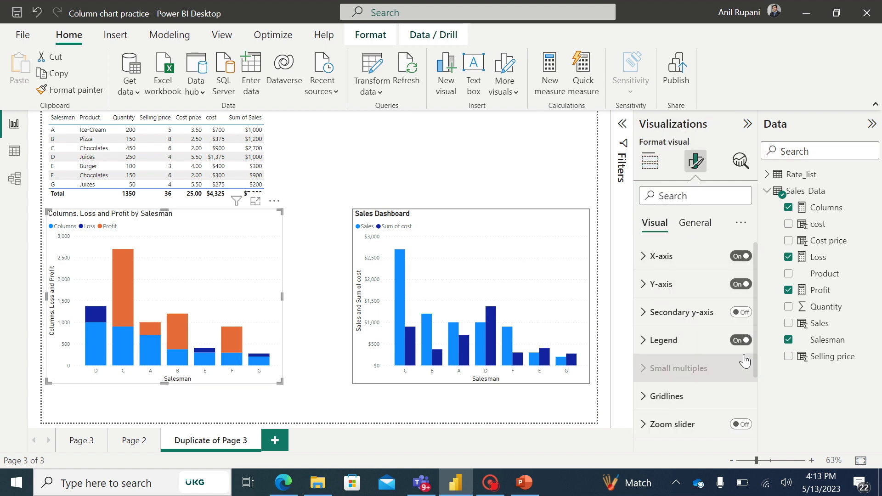
# Turn off the chart's Legend and its Horizontal gridlines.
pyautogui.click(736, 342)
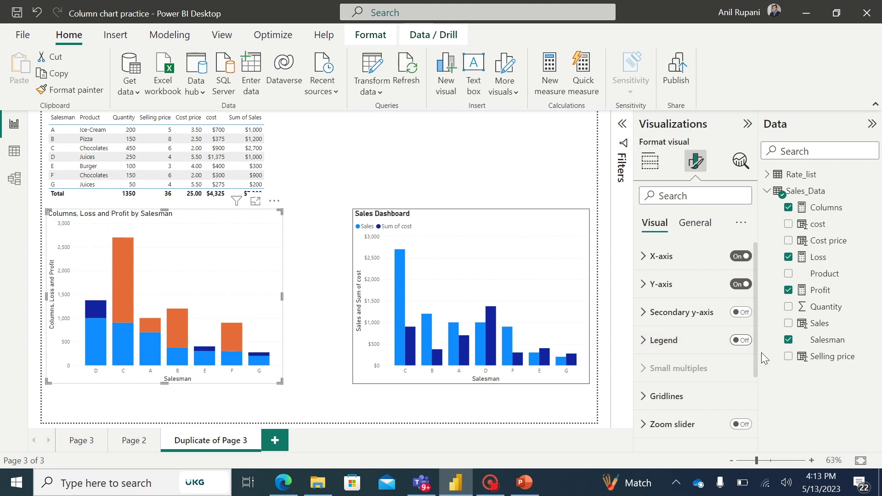
pyautogui.scroll(-3, 757, 344)
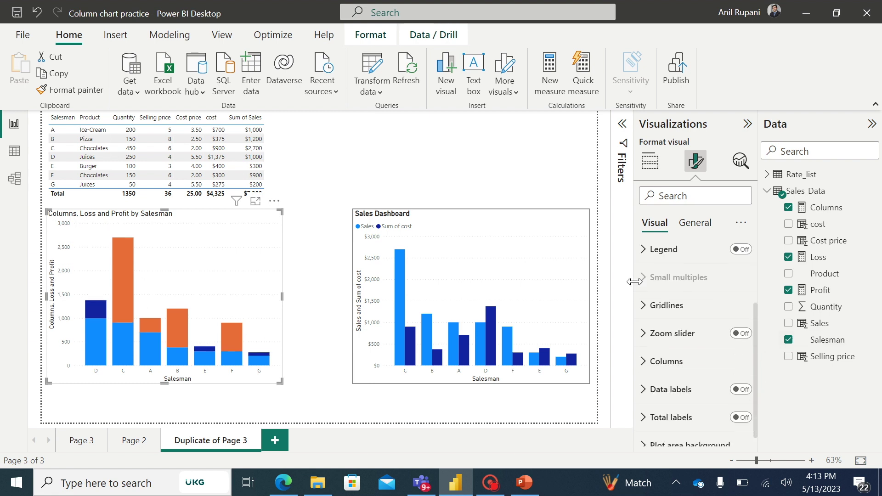
pyautogui.click(645, 305)
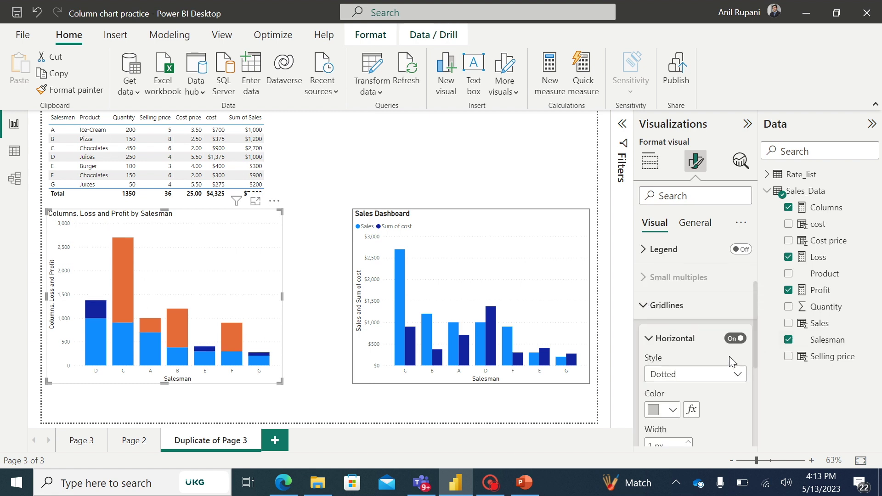
pyautogui.click(734, 339)
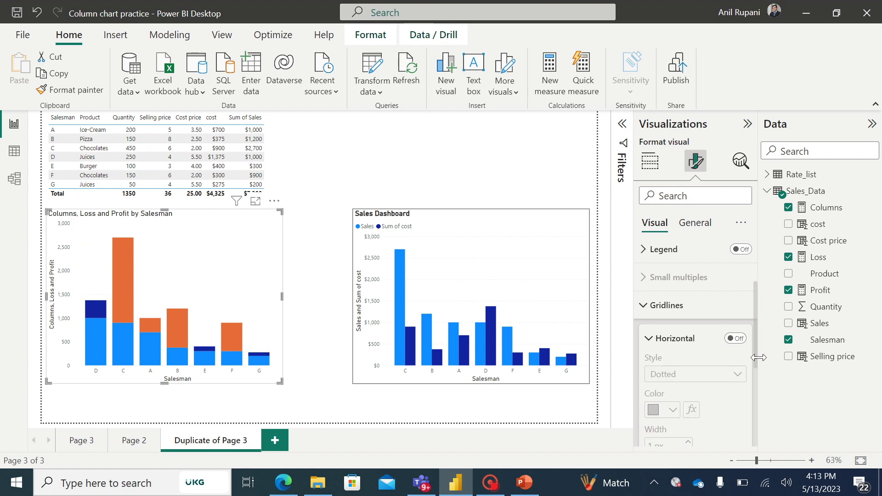
pyautogui.moveTo(754, 356); pyautogui.dragTo(756, 449)
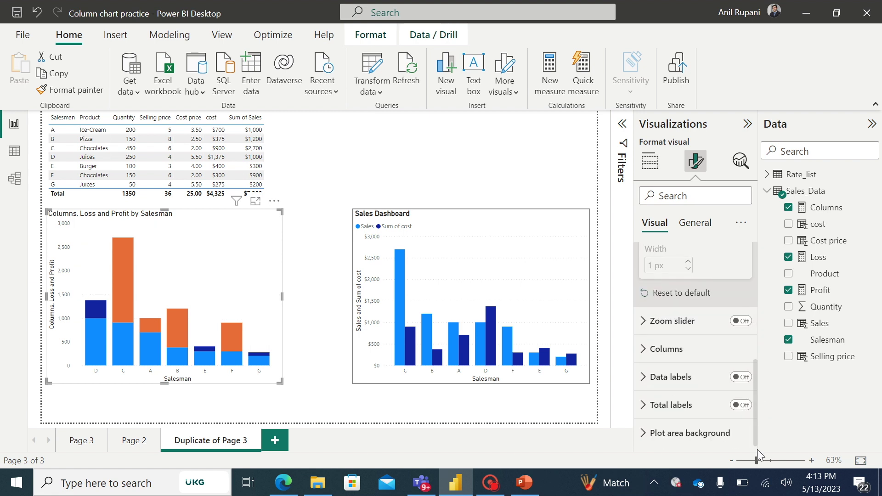
# Set the series colours: Columns light lavender, Loss red, Profit green.
pyautogui.click(645, 352)
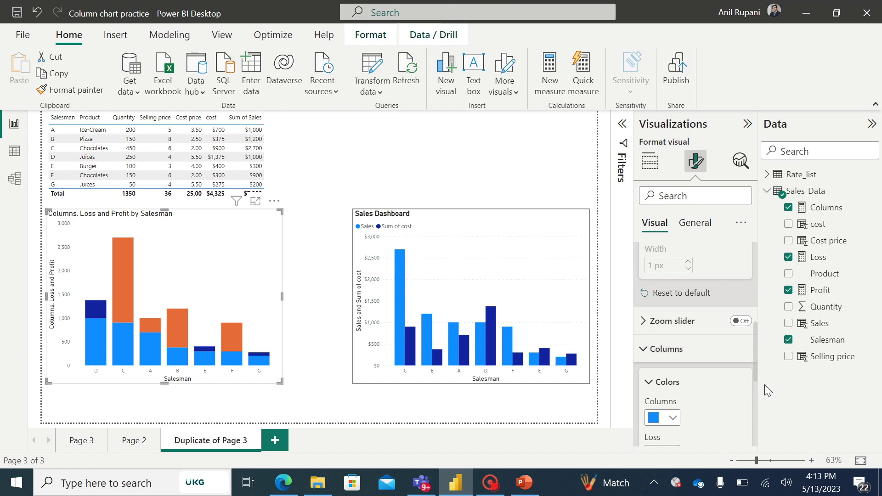
pyautogui.moveTo(754, 354); pyautogui.dragTo(756, 387)
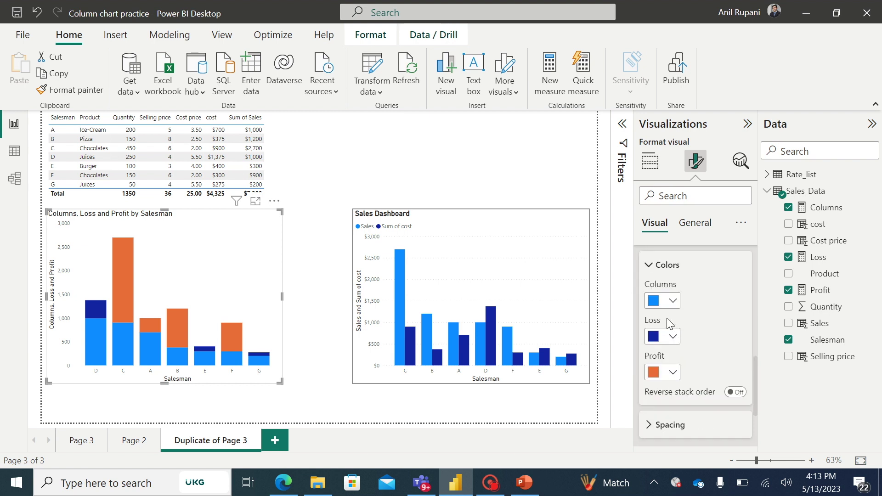
pyautogui.click(672, 303)
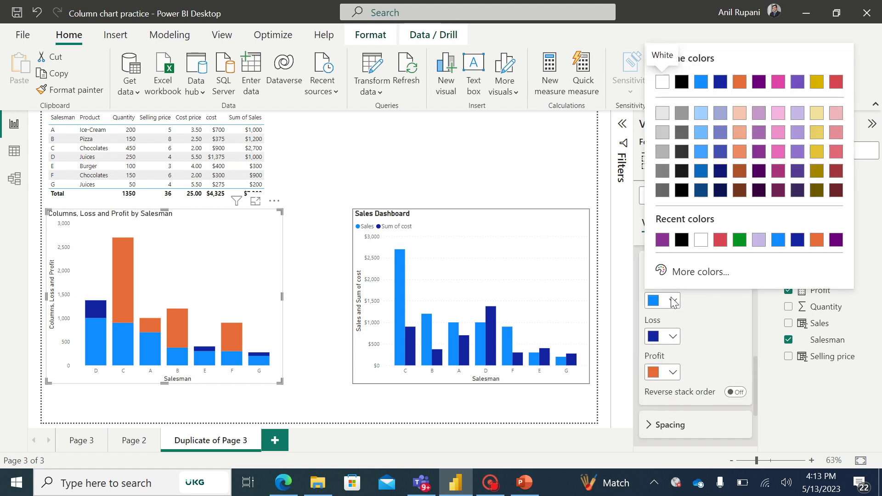
pyautogui.click(797, 114)
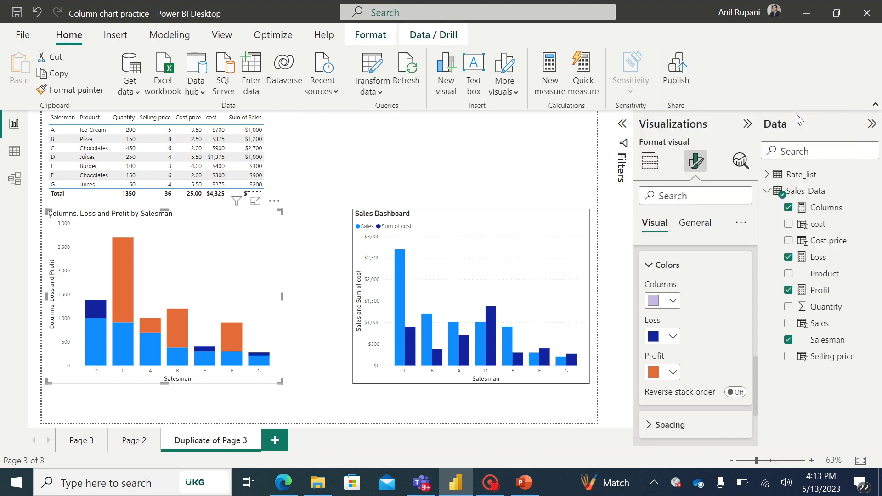
pyautogui.click(673, 337)
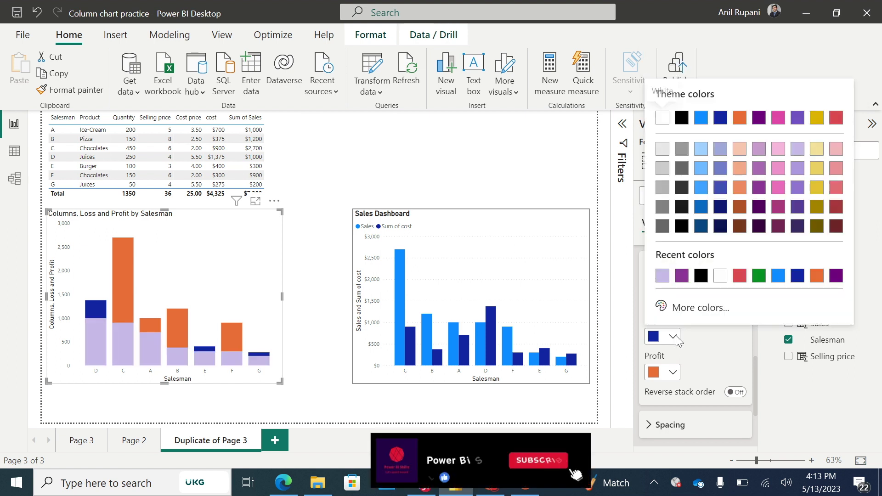
pyautogui.click(837, 119)
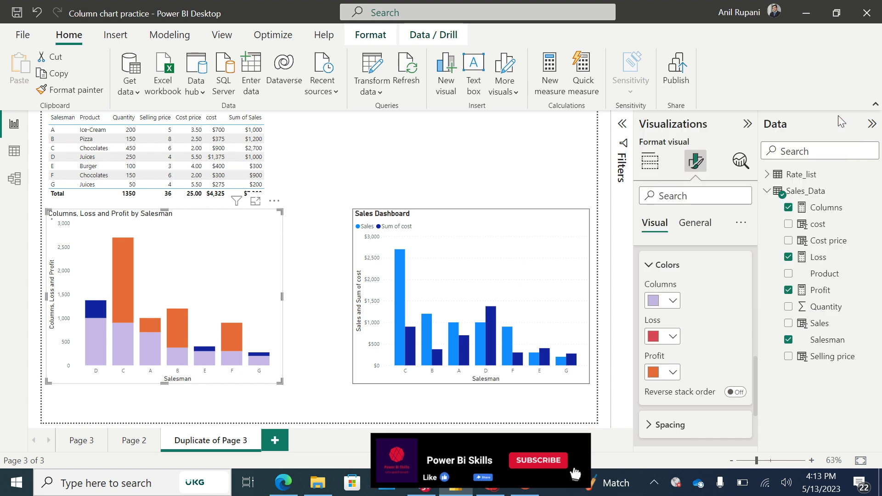
pyautogui.click(674, 373)
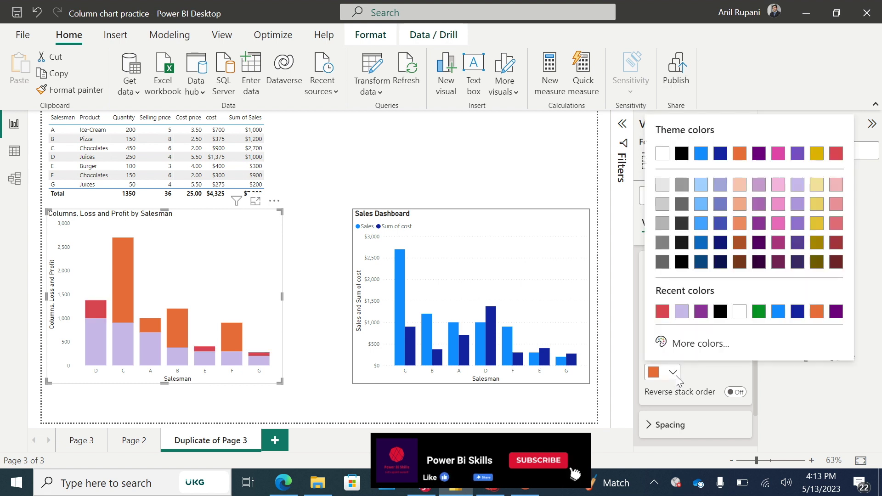
pyautogui.click(759, 312)
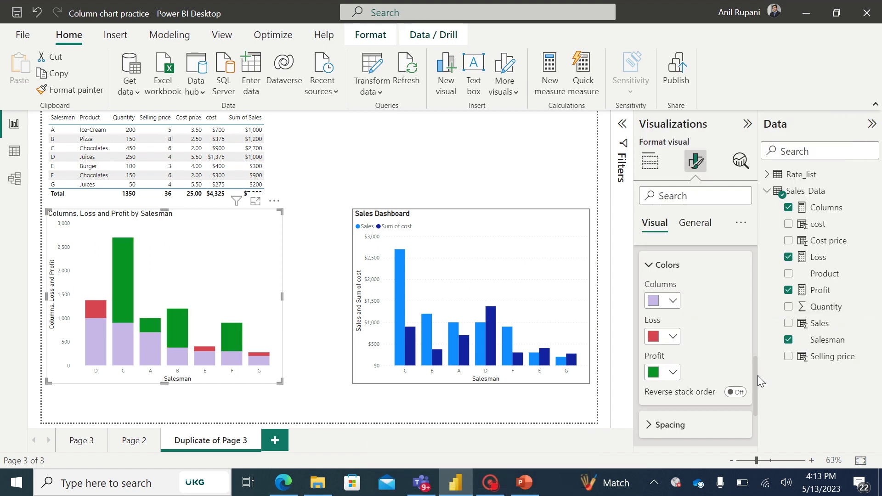
# Turn on Total labels and format their values bold and yellow.
pyautogui.click(648, 269)
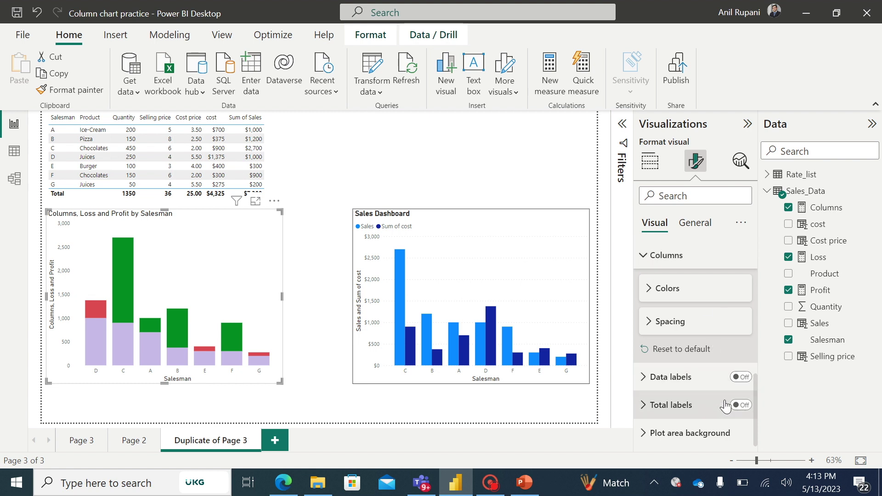
pyautogui.click(748, 406)
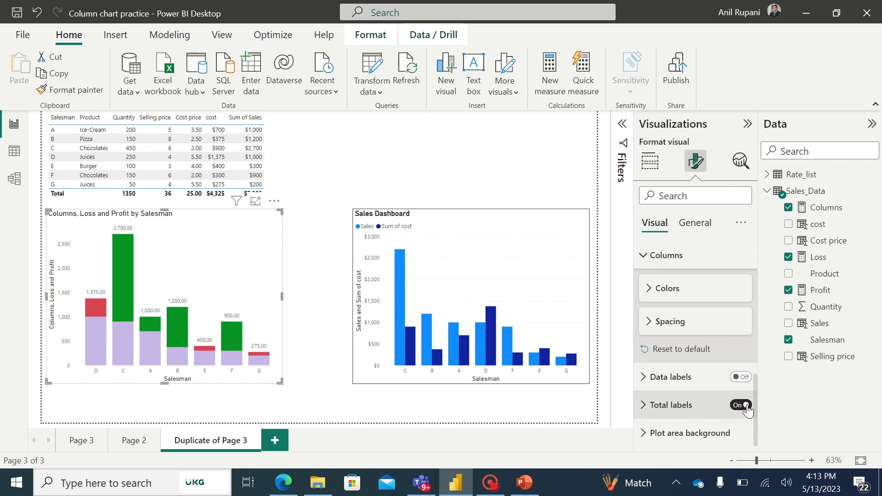
pyautogui.click(643, 406)
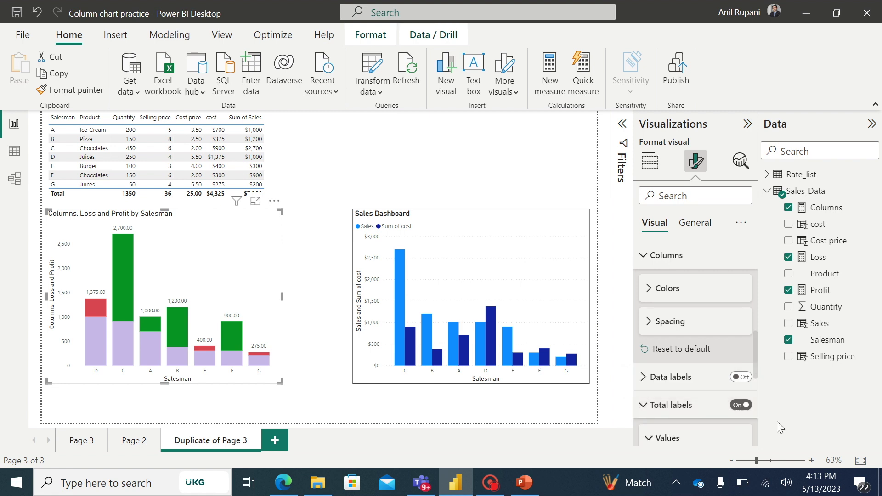
pyautogui.moveTo(755, 357); pyautogui.dragTo(757, 396)
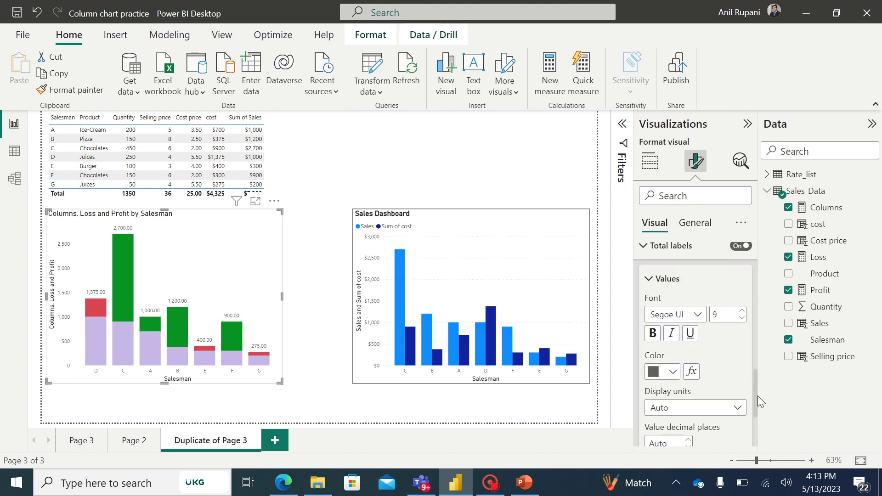
pyautogui.click(652, 334)
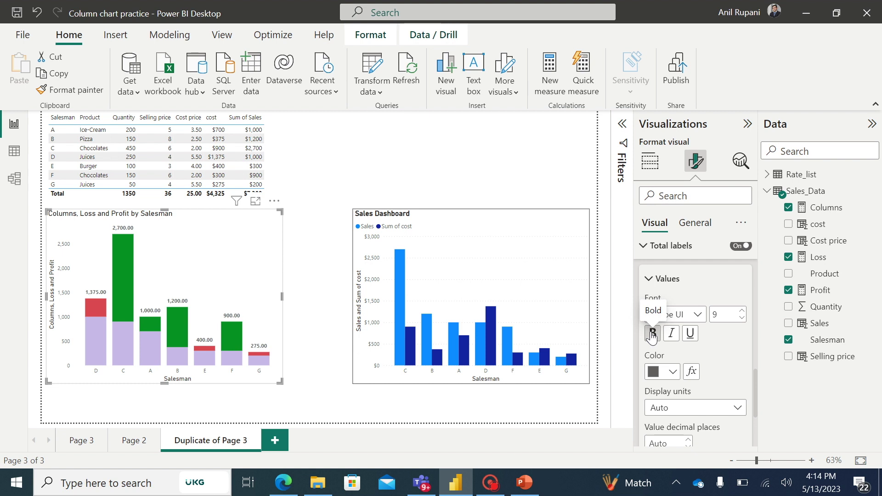
pyautogui.click(671, 372)
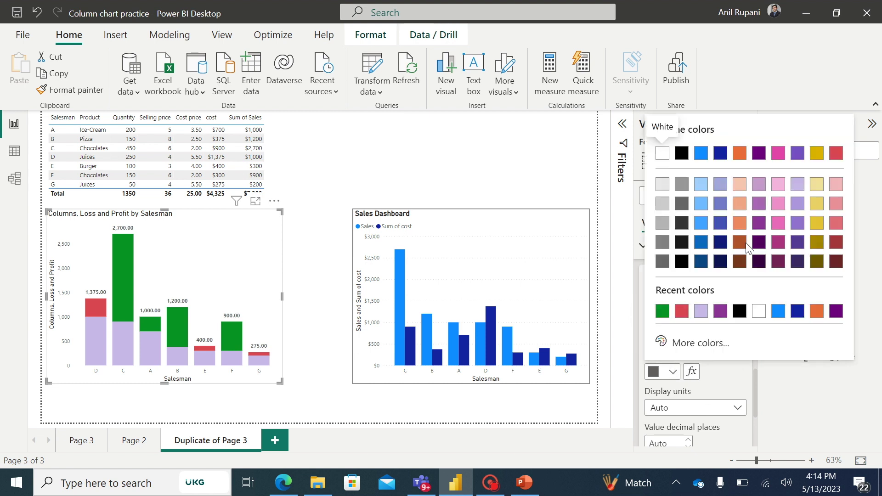
pyautogui.click(821, 224)
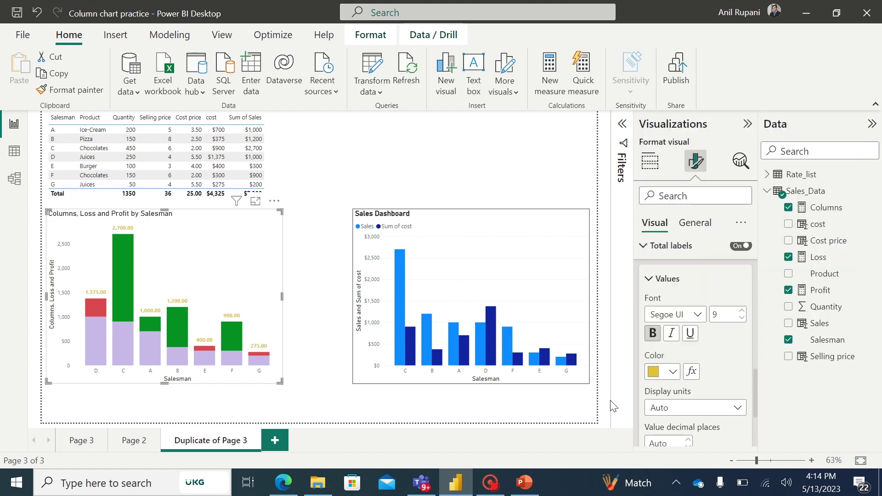
pyautogui.moveTo(756, 387); pyautogui.dragTo(747, 287)
pyautogui.scroll(3, 746, 287)
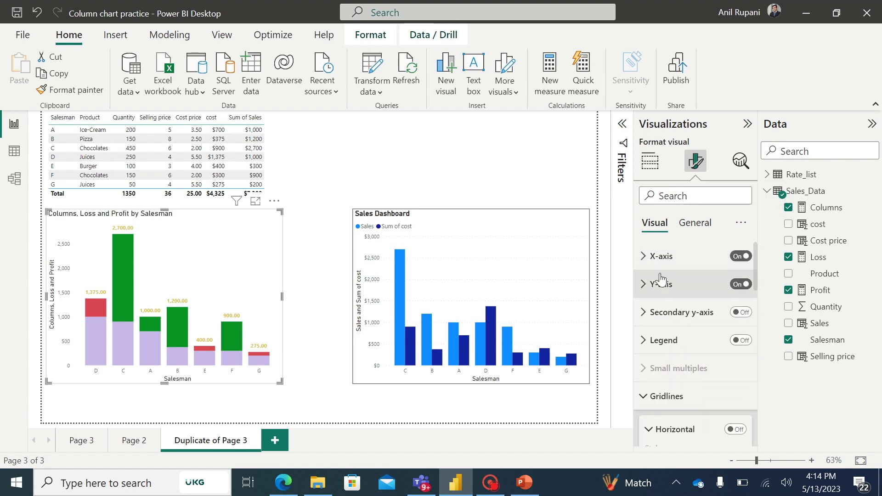
# Edit the chart title text to read 'Sales Dashboard'.
pyautogui.click(697, 222)
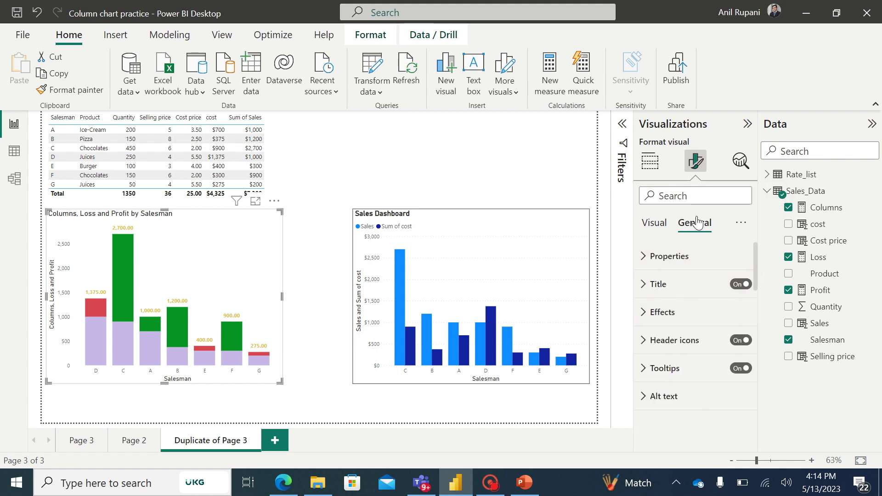
pyautogui.click(645, 284)
pyautogui.moveTo(649, 353); pyautogui.dragTo(725, 353)
pyautogui.write('Sal')
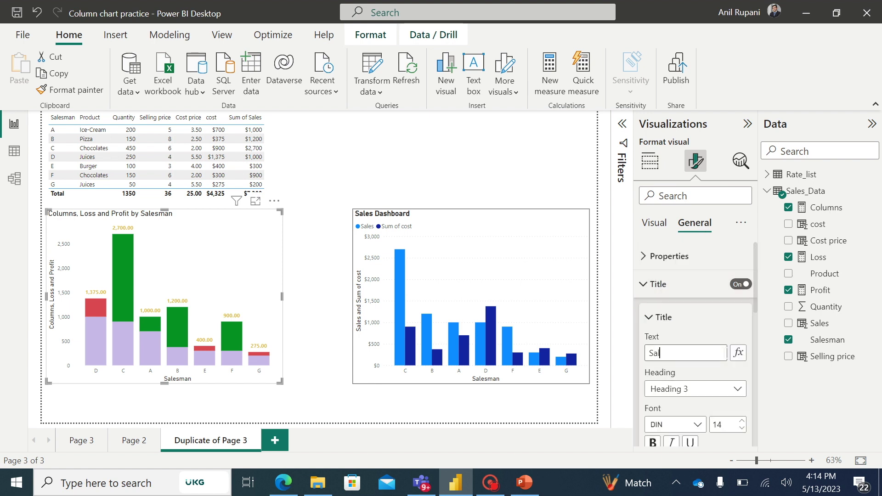
pyautogui.write('es Dashboard')
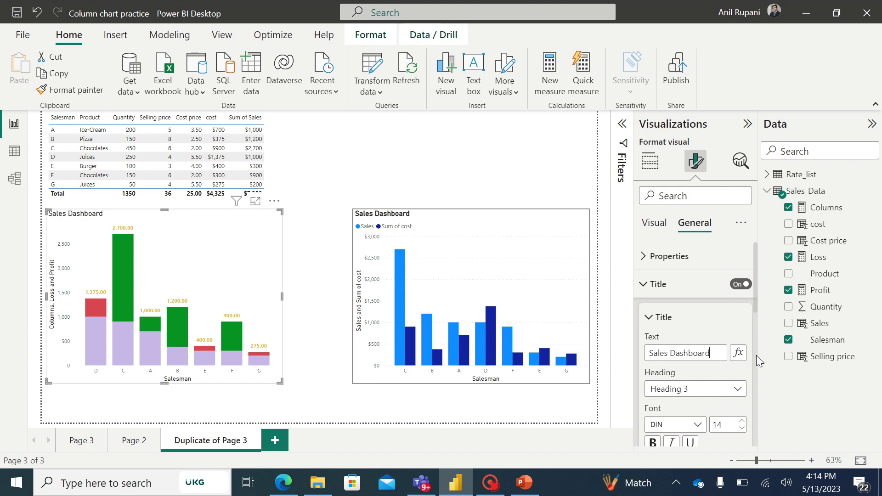
pyautogui.moveTo(754, 307); pyautogui.dragTo(754, 328)
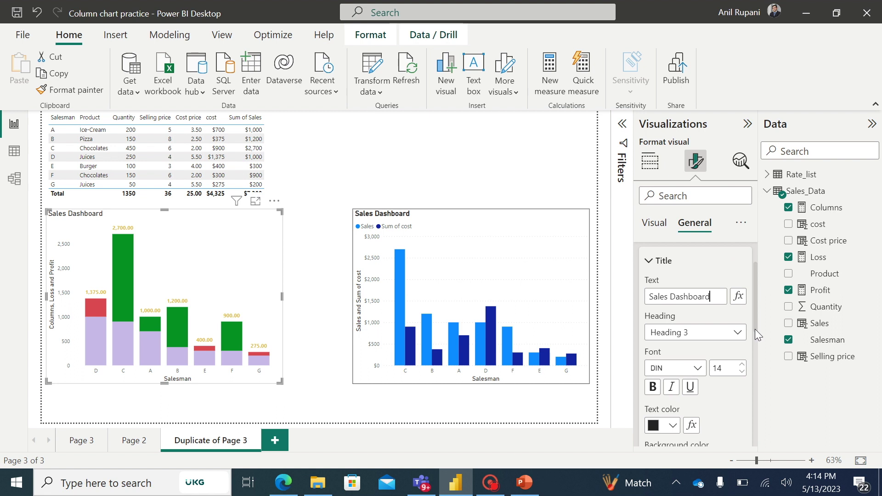
# Make the Sales Dashboard title bold and centre-aligned.
pyautogui.click(654, 388)
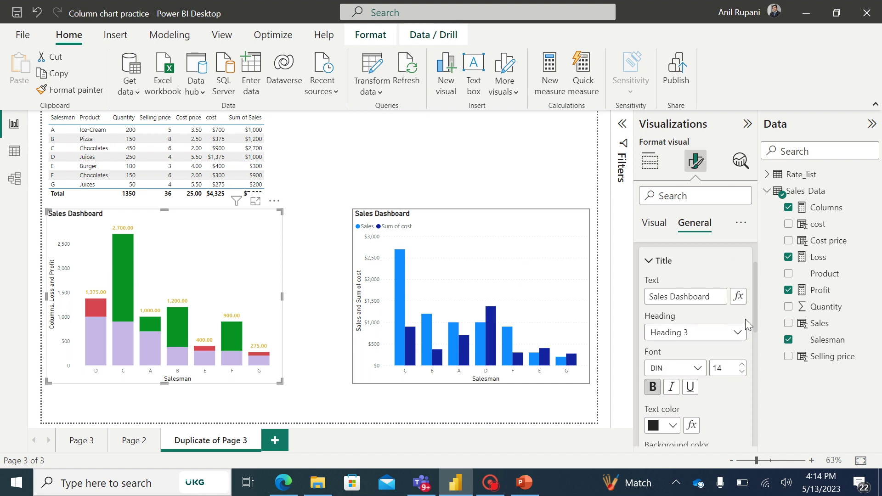
pyautogui.moveTo(755, 332); pyautogui.dragTo(757, 352)
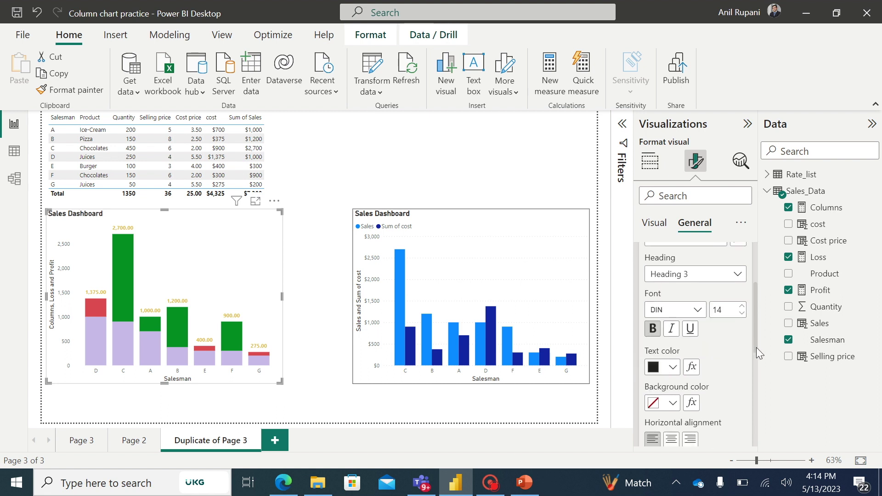
pyautogui.click(671, 438)
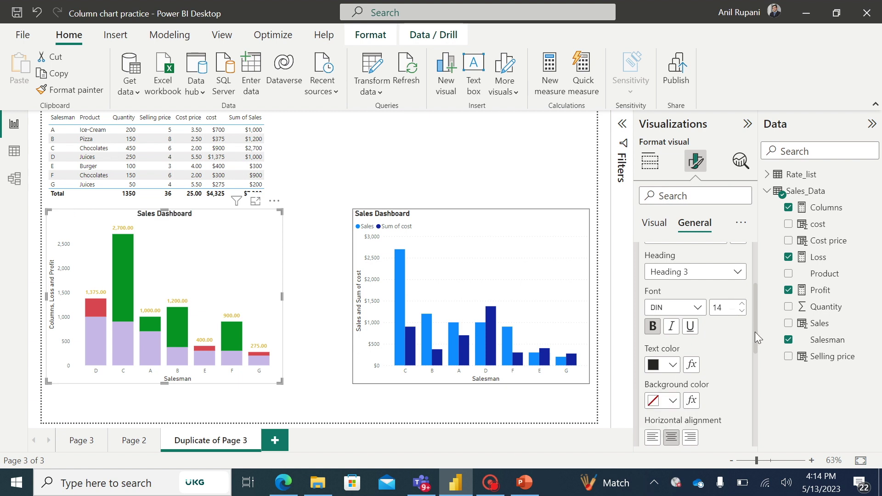
pyautogui.moveTo(754, 331); pyautogui.dragTo(751, 311)
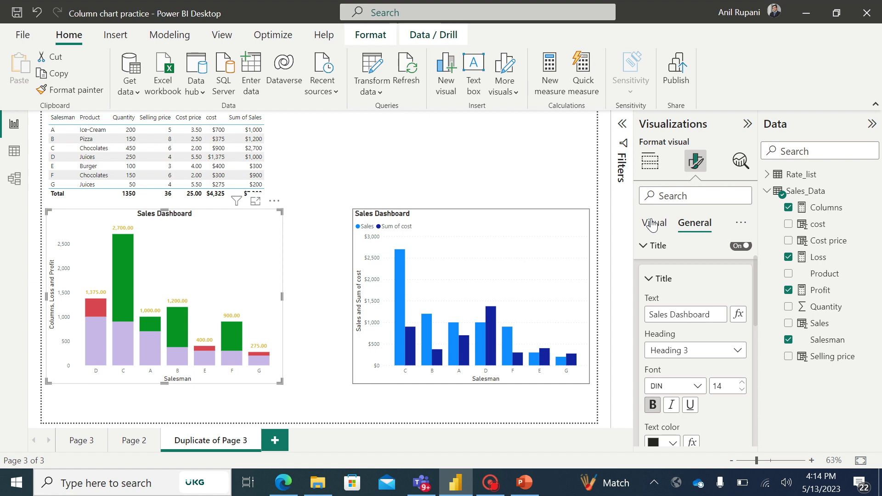
pyautogui.click(652, 224)
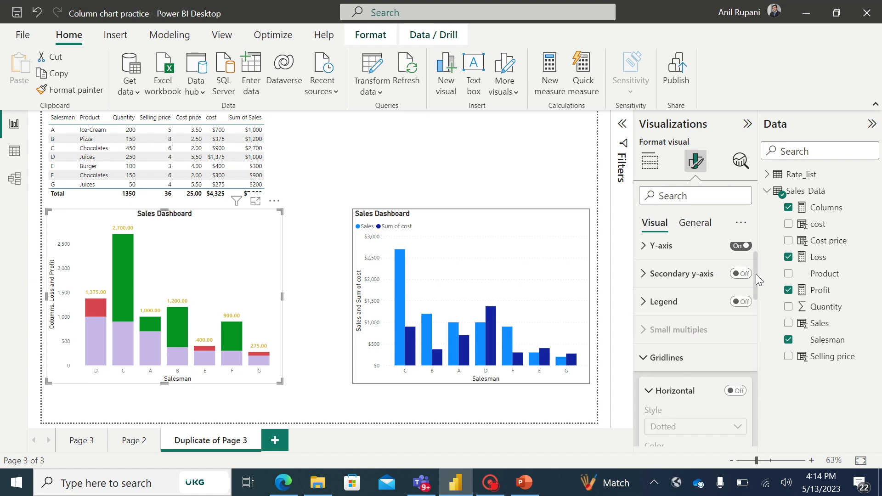
# Put the cost field in the Line y-axis well to overlay Sum of cost.
pyautogui.moveTo(756, 274); pyautogui.dragTo(754, 348)
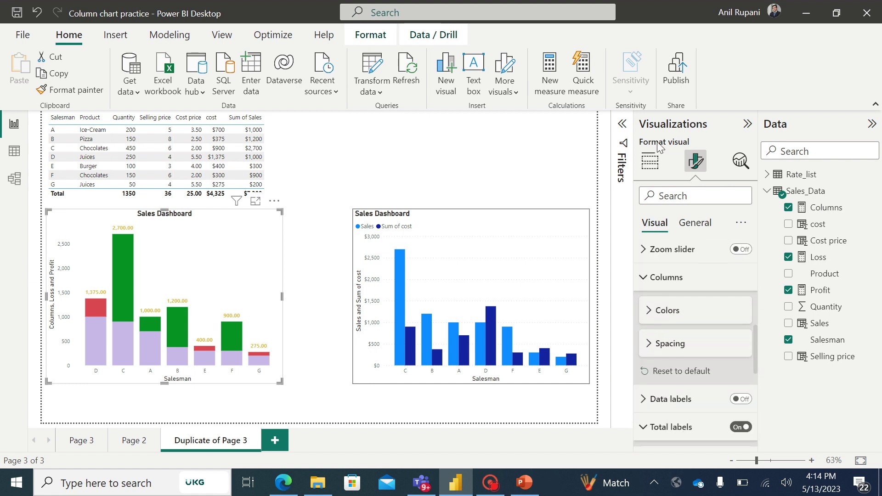
pyautogui.click(650, 160)
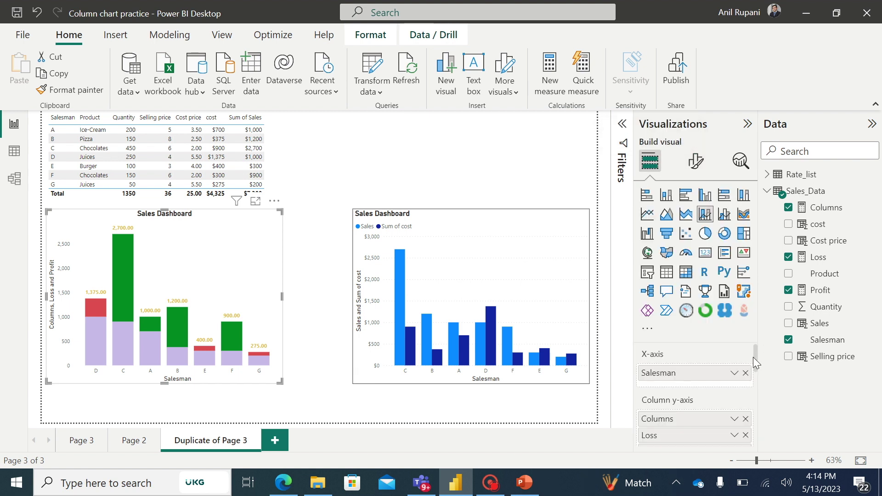
pyautogui.moveTo(755, 356); pyautogui.dragTo(756, 385)
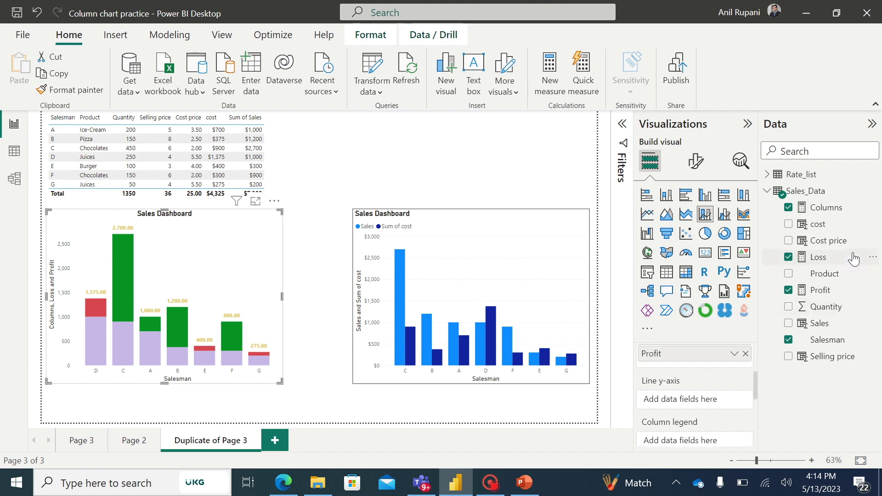
pyautogui.moveTo(828, 229); pyautogui.dragTo(704, 398)
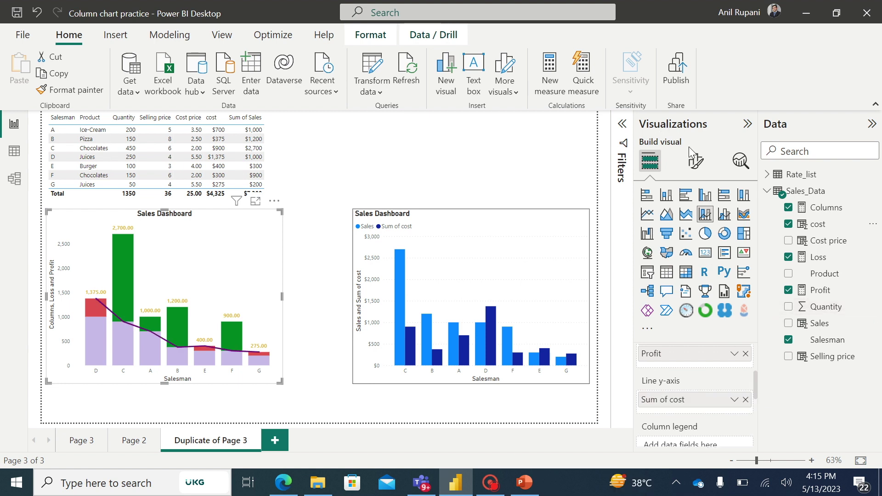
# Set the cost line's stroke width to 0 px to hide the connecting line.
pyautogui.click(698, 168)
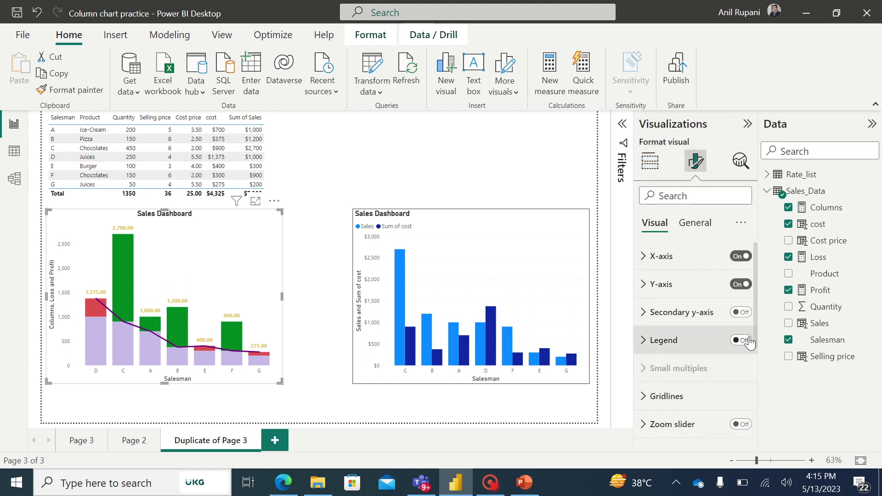
pyautogui.moveTo(756, 340); pyautogui.dragTo(755, 410)
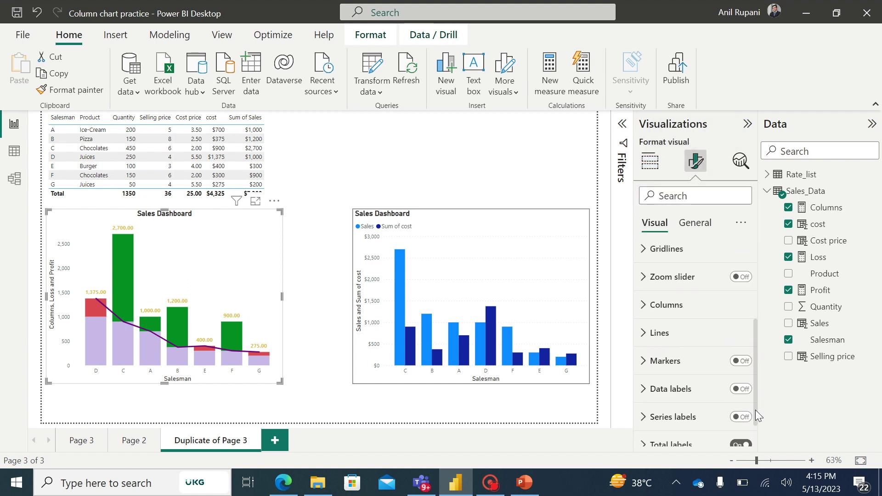
pyautogui.click(643, 339)
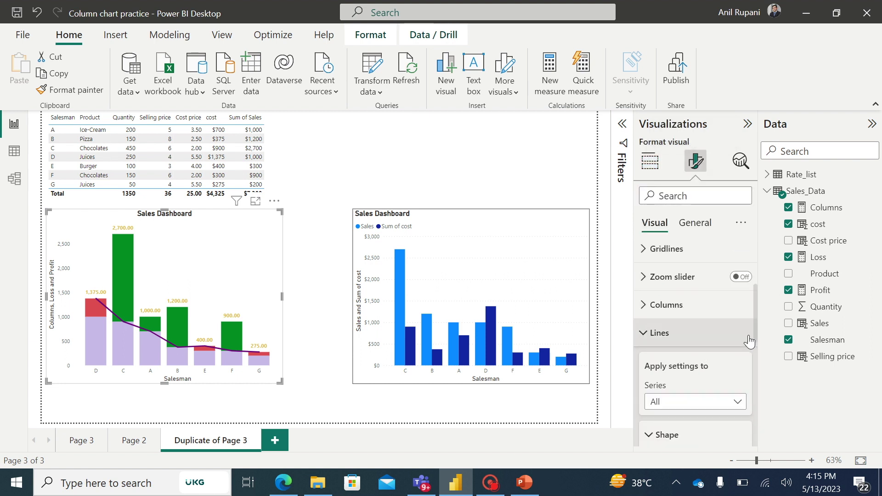
pyautogui.moveTo(755, 326); pyautogui.dragTo(755, 377)
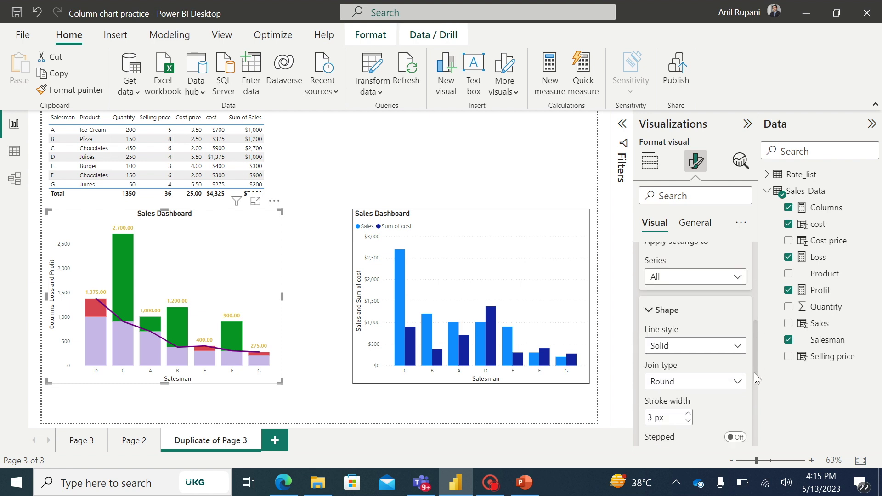
pyautogui.scroll(-2, 698, 357)
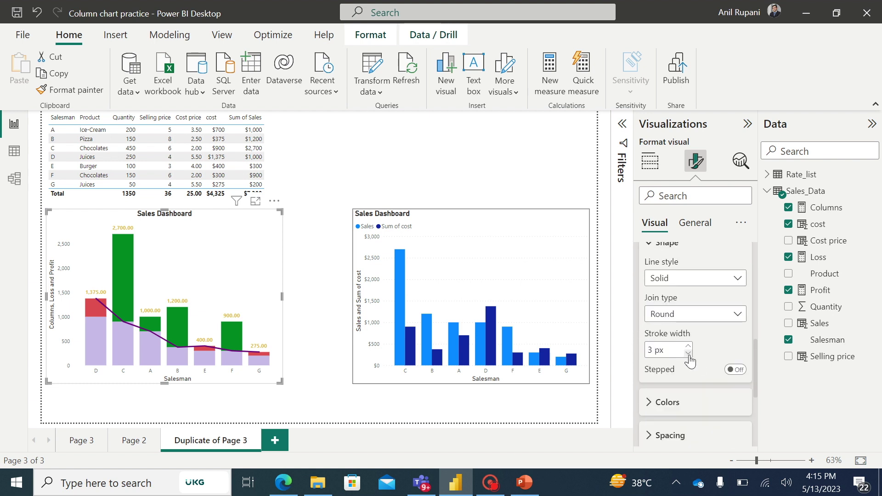
pyautogui.click(687, 353)
pyautogui.click(688, 352)
pyautogui.click(687, 353)
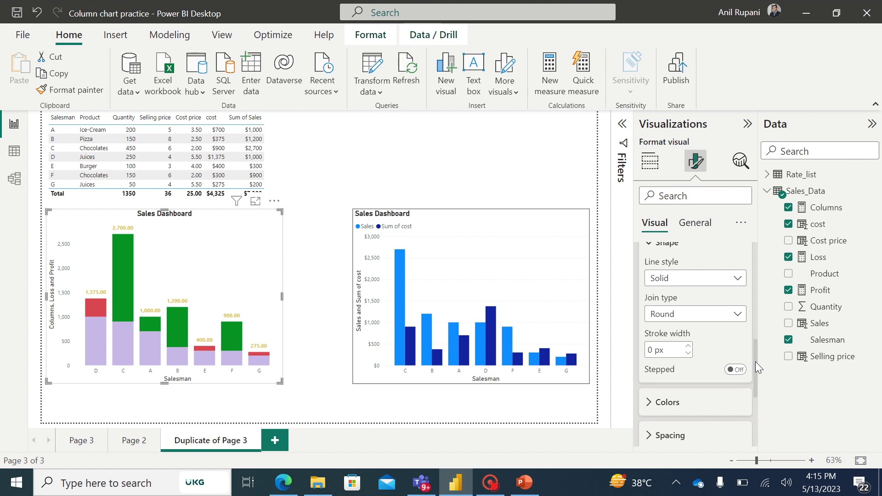
# Turn on cost markers with the dash (—) shape at size 15 px.
pyautogui.moveTo(755, 362); pyautogui.dragTo(757, 387)
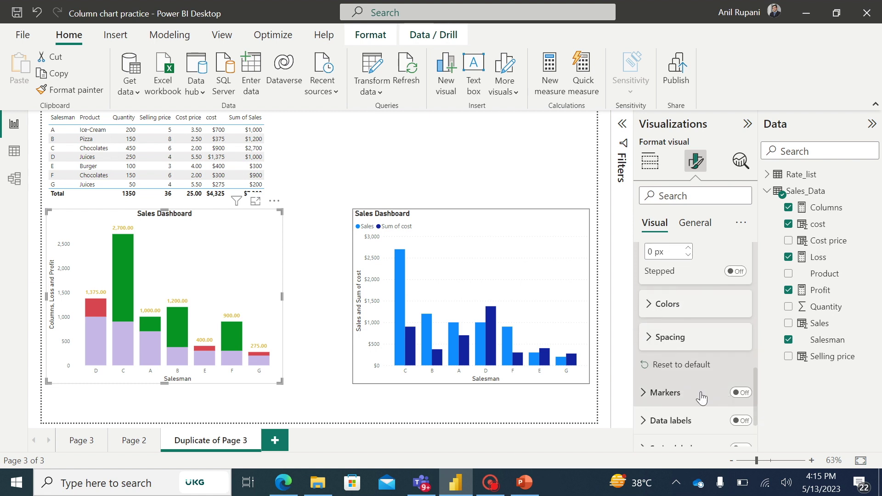
pyautogui.click(748, 394)
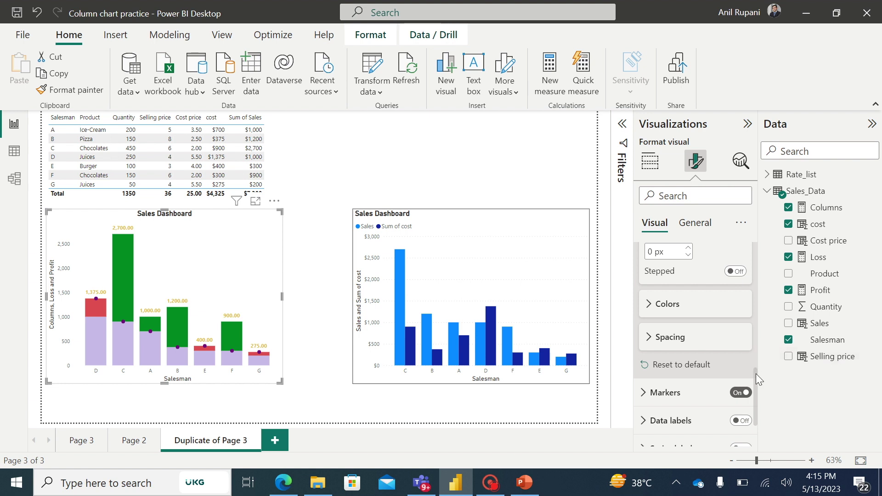
pyautogui.moveTo(756, 374); pyautogui.dragTo(754, 395)
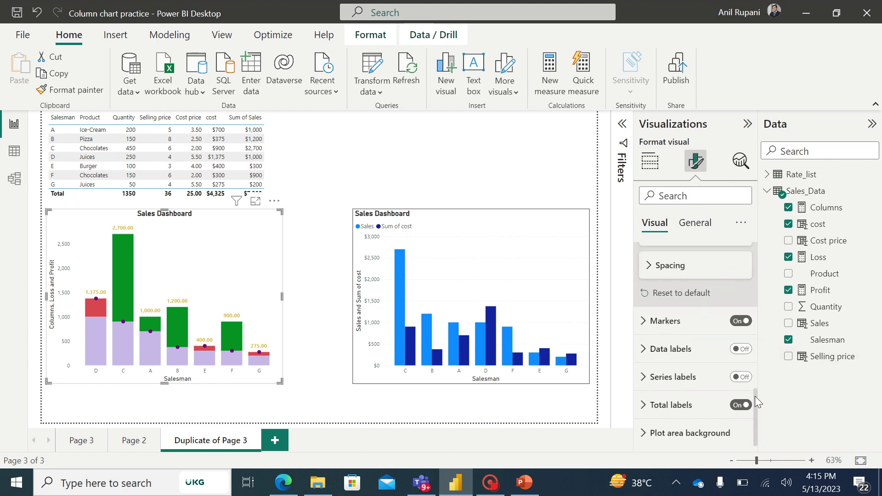
pyautogui.click(642, 323)
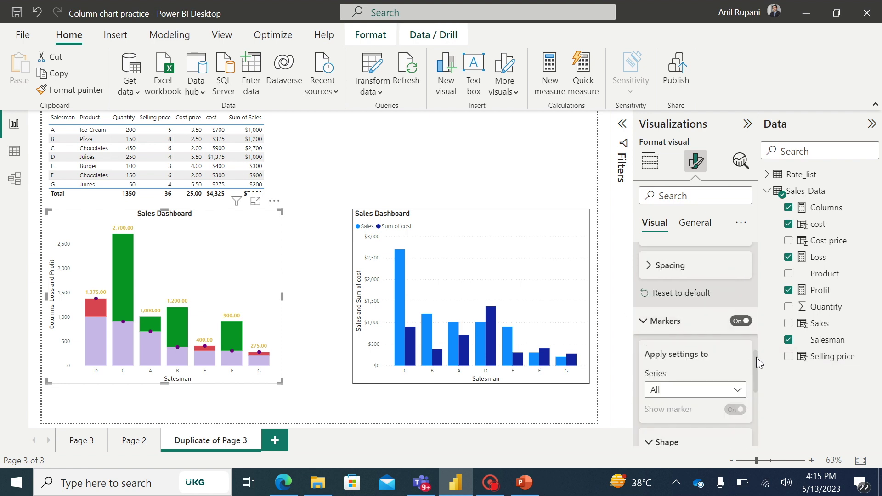
pyautogui.moveTo(756, 357); pyautogui.dragTo(756, 369)
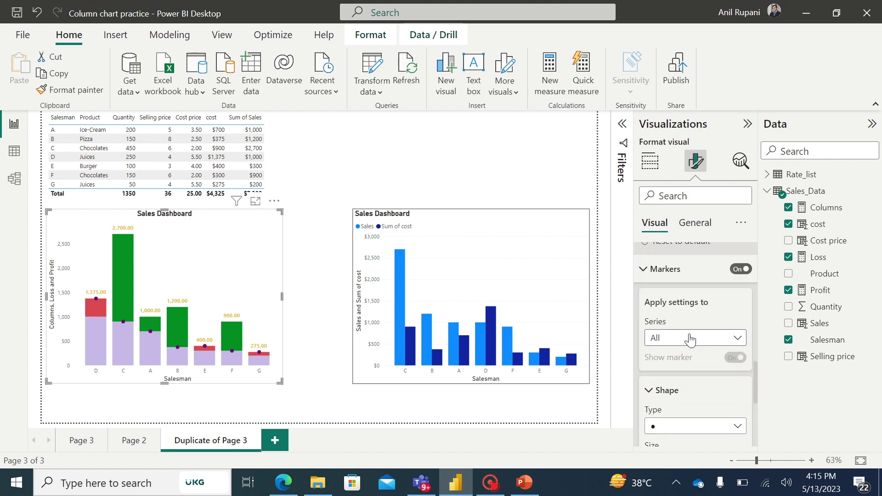
pyautogui.click(737, 426)
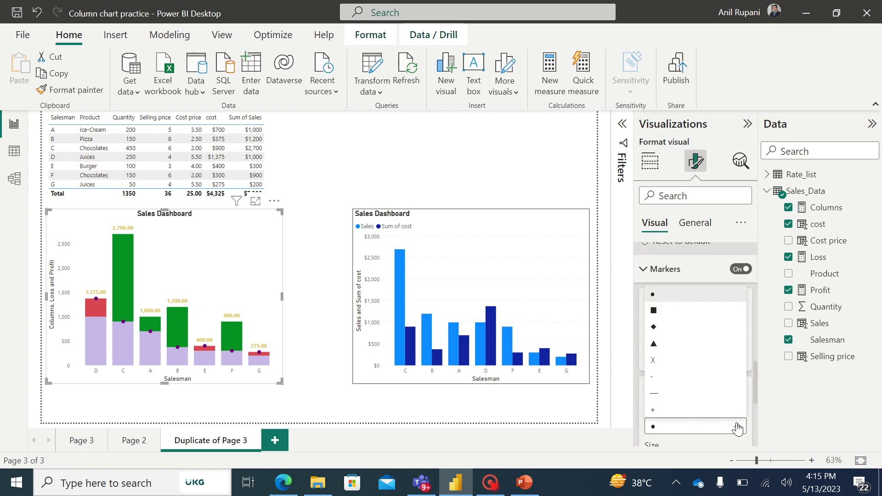
pyautogui.click(659, 397)
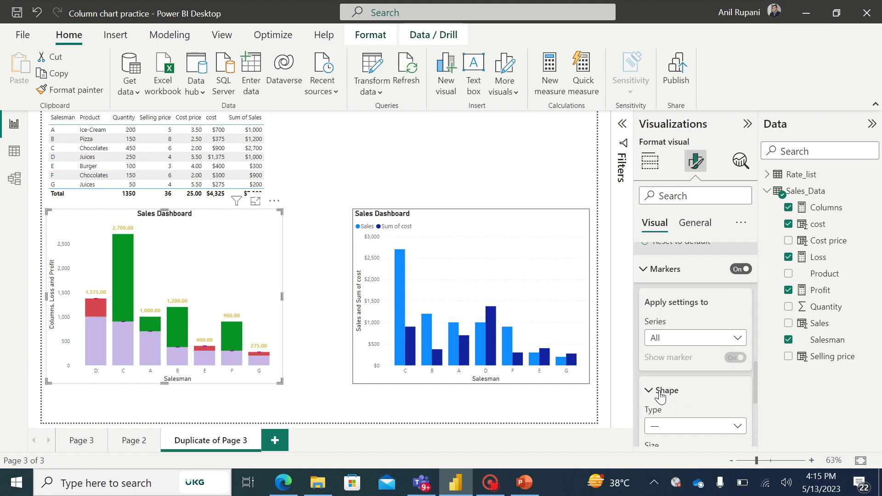
pyautogui.moveTo(754, 376); pyautogui.dragTo(756, 404)
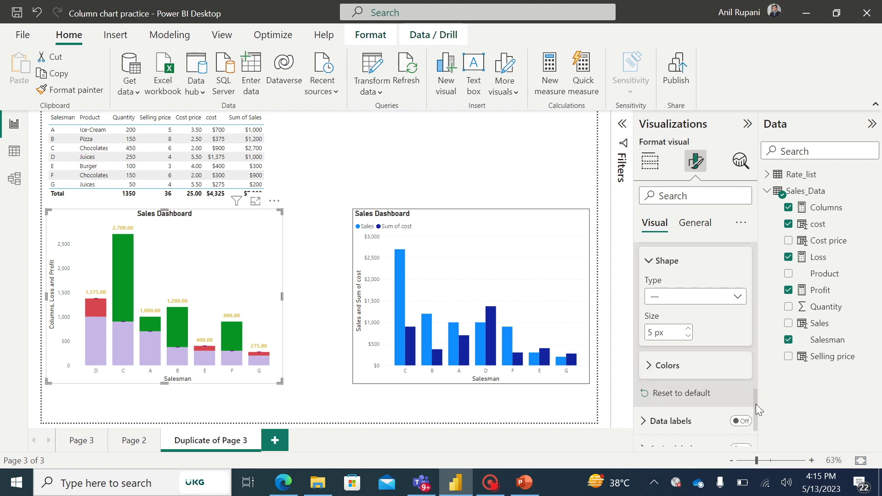
pyautogui.click(687, 329)
pyautogui.click(688, 328)
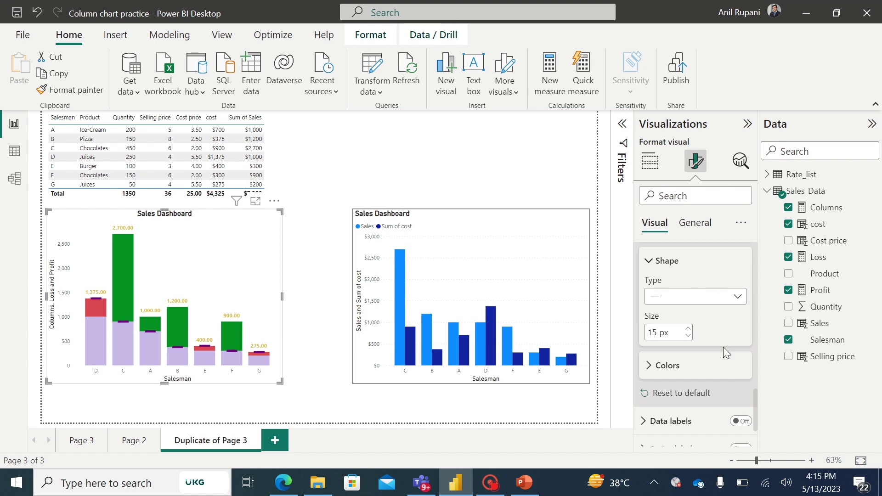
pyautogui.click(692, 225)
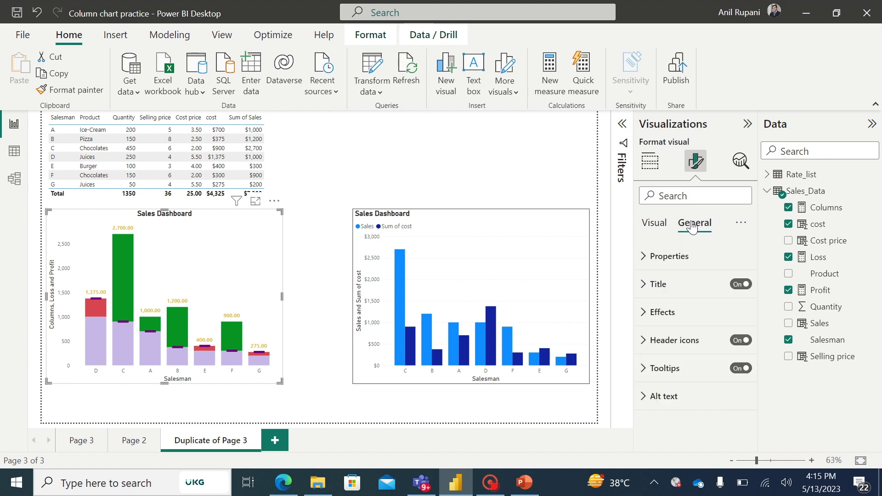
pyautogui.click(644, 315)
pyautogui.moveTo(753, 320); pyautogui.dragTo(757, 375)
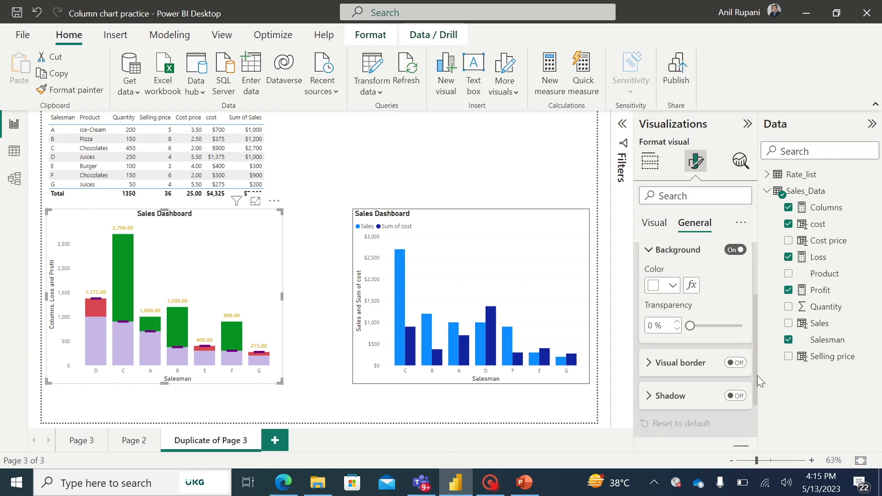
pyautogui.click(736, 363)
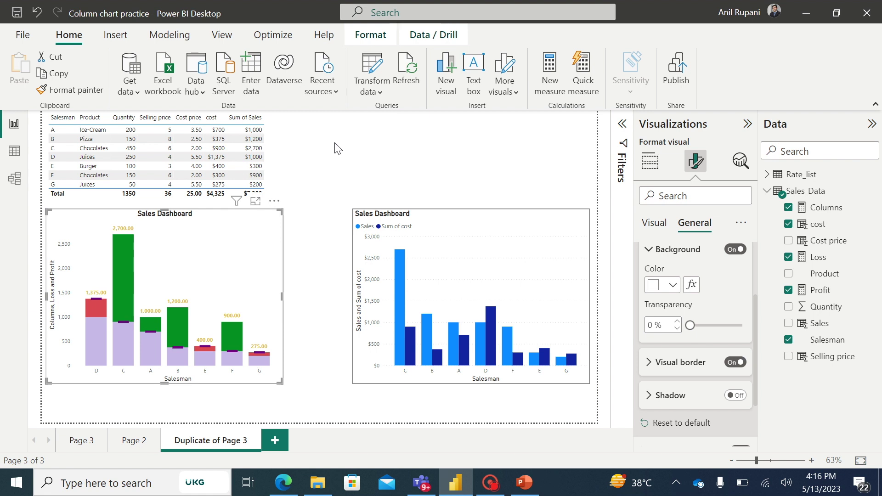
# Insert a rounded rectangle and size it small just below the stacked chart.
pyautogui.click(114, 36)
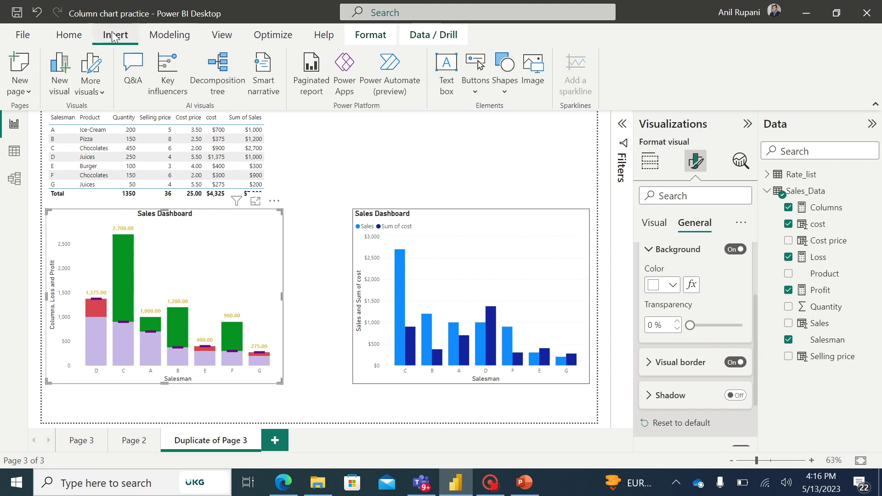
pyautogui.click(505, 71)
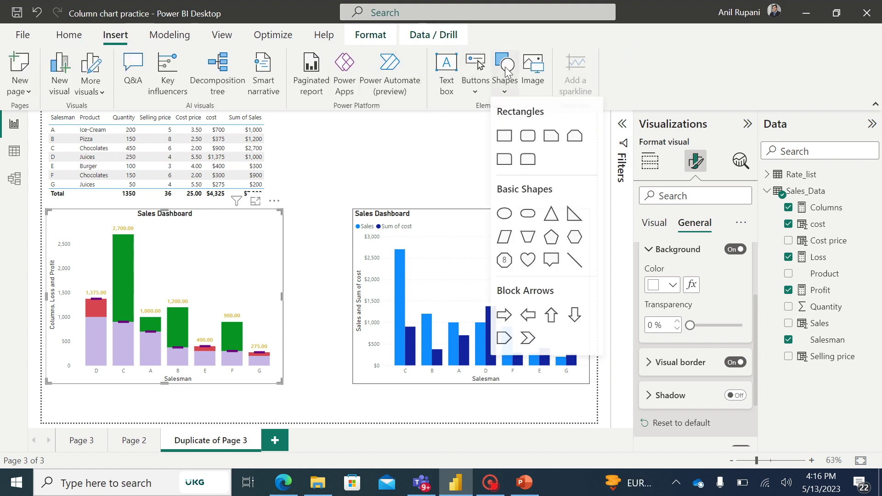
pyautogui.click(528, 139)
pyautogui.moveTo(428, 153); pyautogui.dragTo(375, 183)
pyautogui.moveTo(354, 144); pyautogui.dragTo(346, 203)
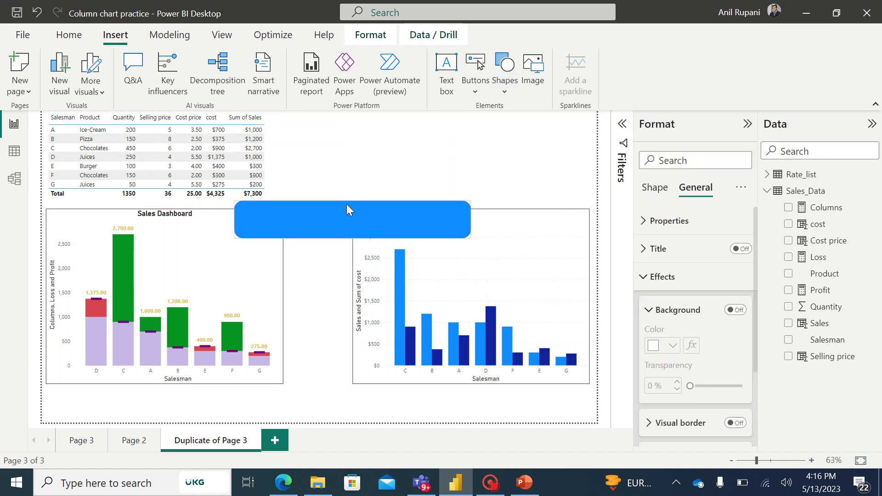
pyautogui.moveTo(468, 219); pyautogui.dragTo(361, 215)
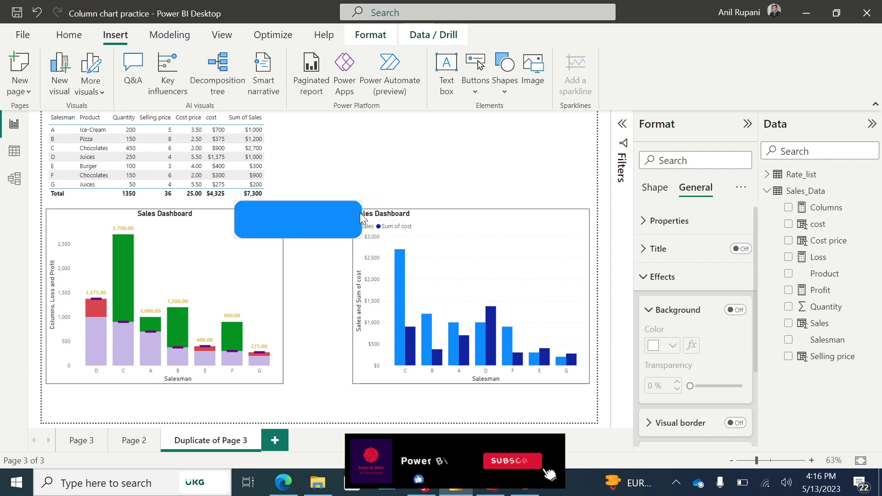
pyautogui.moveTo(297, 238); pyautogui.dragTo(297, 218)
pyautogui.moveTo(358, 207); pyautogui.dragTo(99, 398)
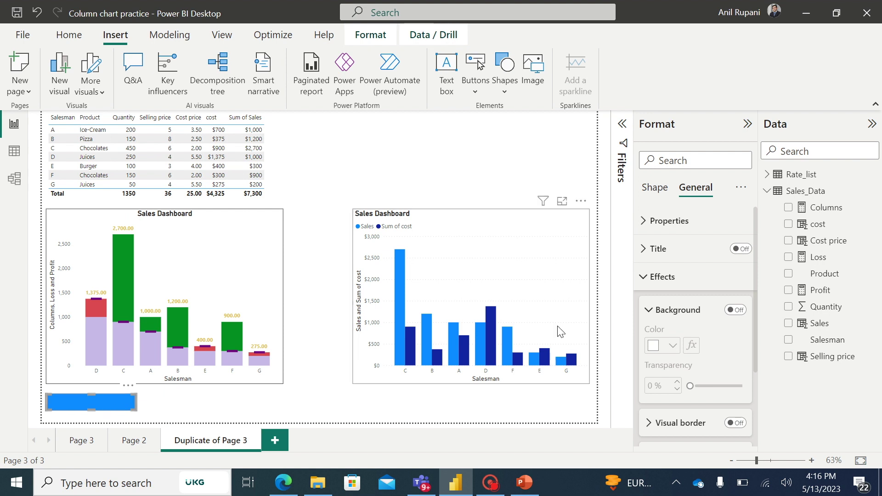
# Fill the rounded rectangle with green.
pyautogui.click(657, 190)
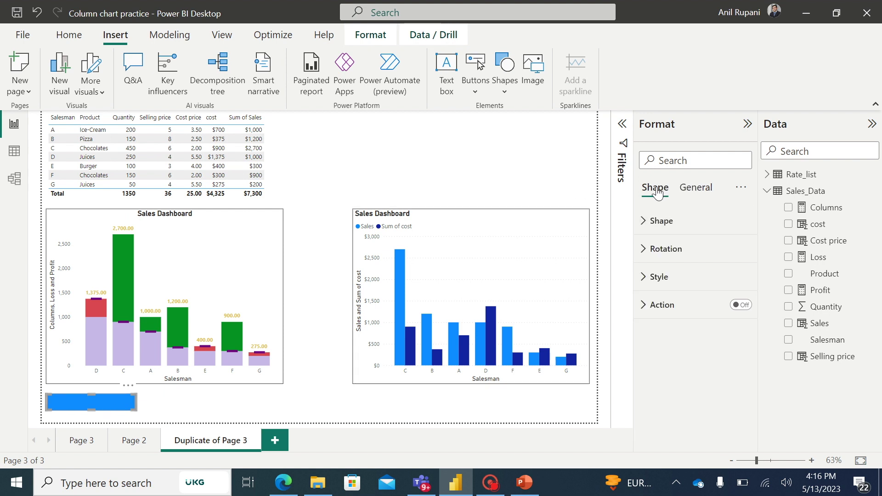
pyautogui.click(643, 278)
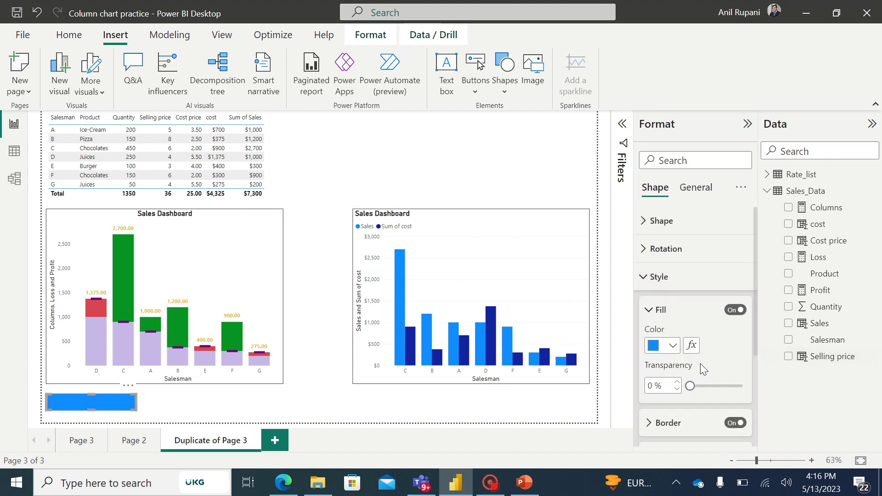
pyautogui.click(673, 347)
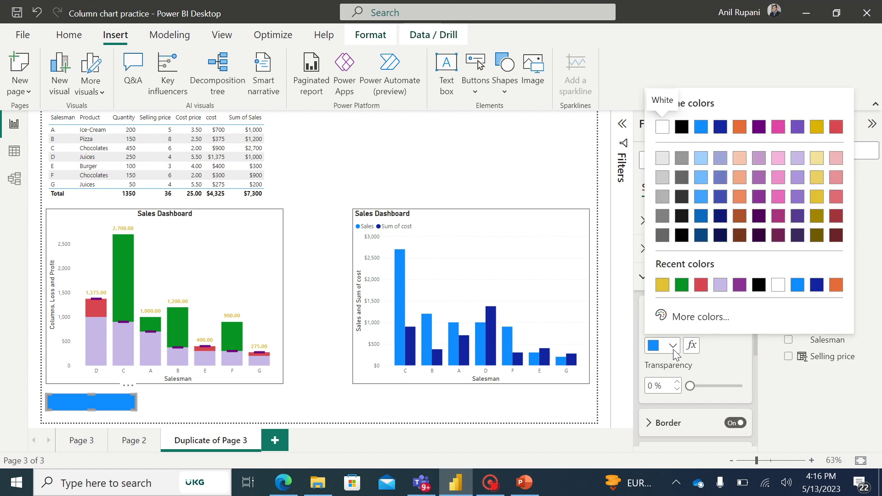
pyautogui.click(682, 286)
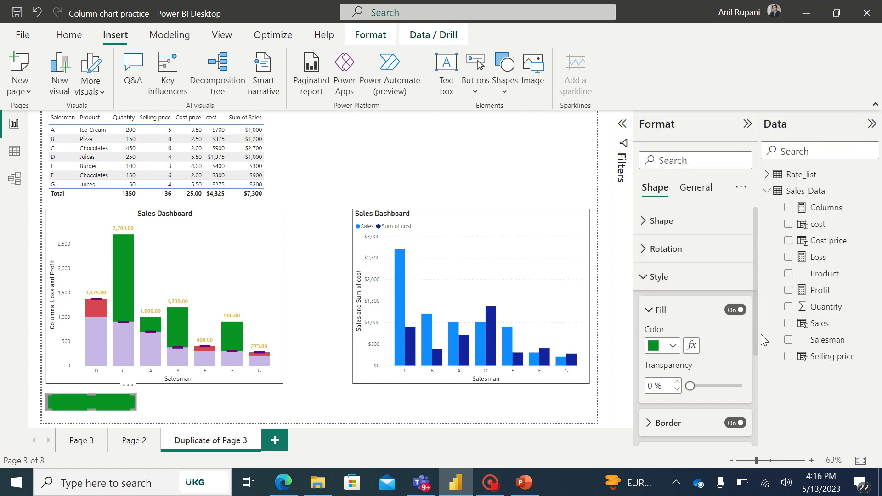
pyautogui.scroll(-3, 756, 338)
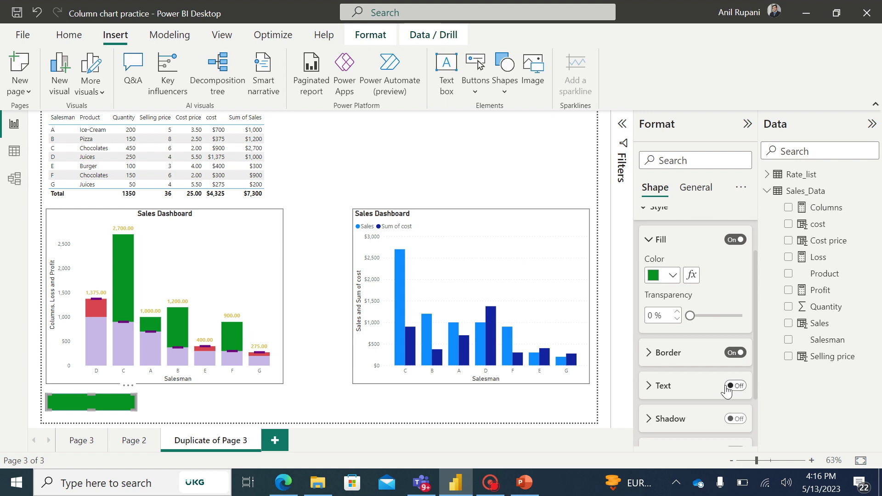
# Add bold 'Profit' text to the green rectangle and shrink it slightly.
pyautogui.click(740, 387)
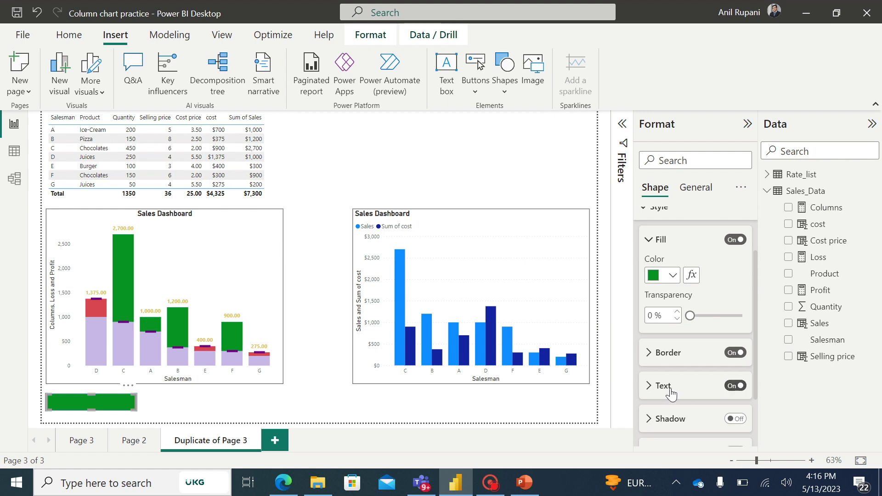
pyautogui.click(647, 386)
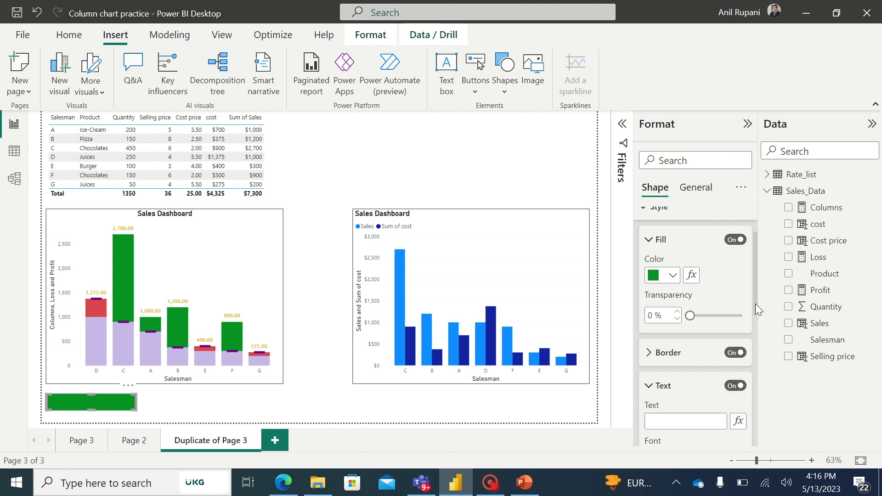
pyautogui.scroll(-2, 755, 304)
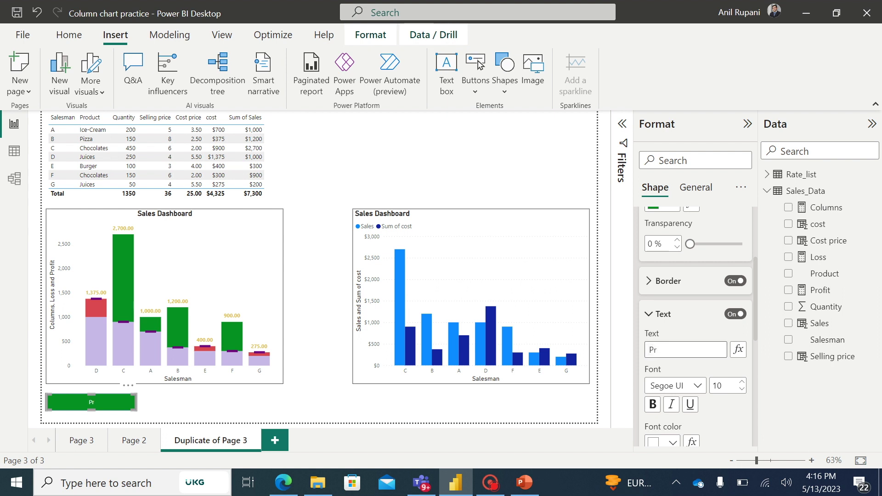
pyautogui.write('Profit')
pyautogui.scroll(-2, 755, 344)
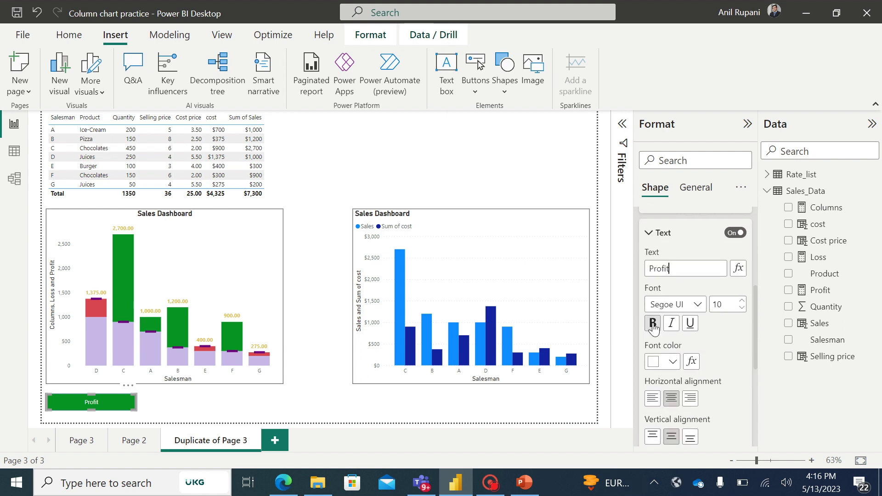
pyautogui.click(653, 325)
pyautogui.moveTo(97, 410); pyautogui.dragTo(96, 408)
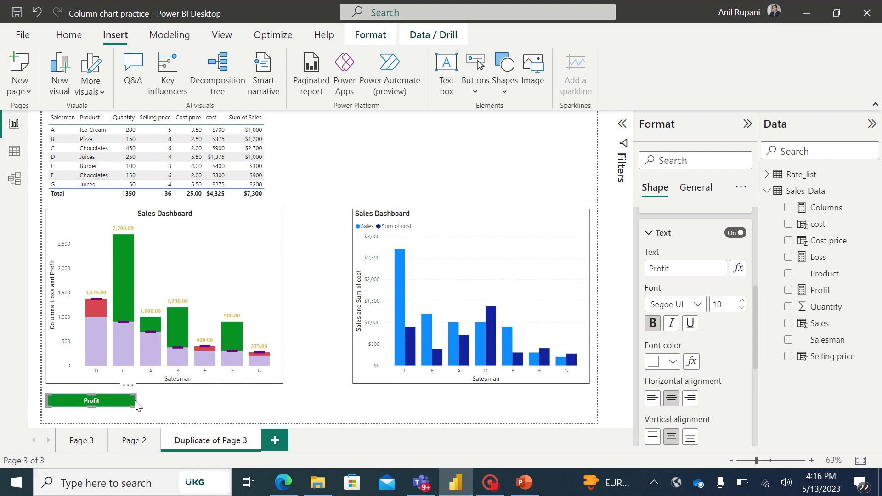
pyautogui.moveTo(135, 401); pyautogui.dragTo(124, 401)
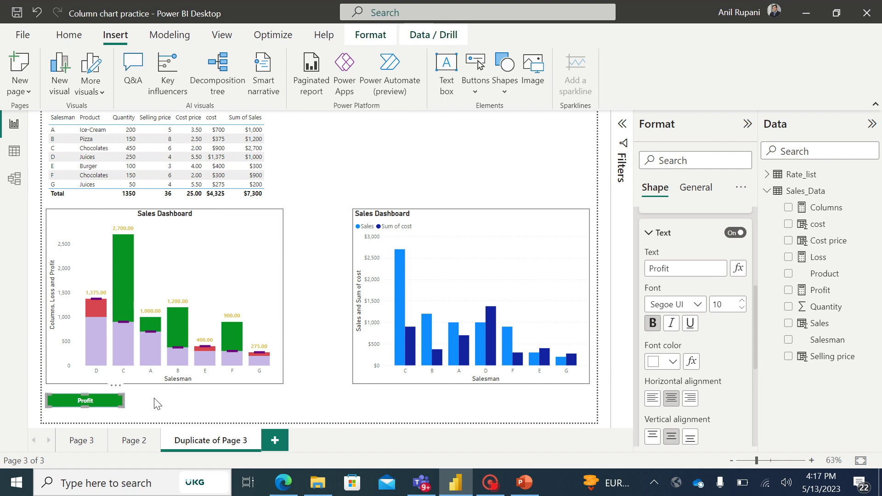
# Duplicate the Profit shape beside it, fill it red and relabel it 'Loss'.
pyautogui.hotkey('ctrl', 'c')
pyautogui.hotkey('ctrl', 'v')
pyautogui.moveTo(109, 403); pyautogui.dragTo(193, 400)
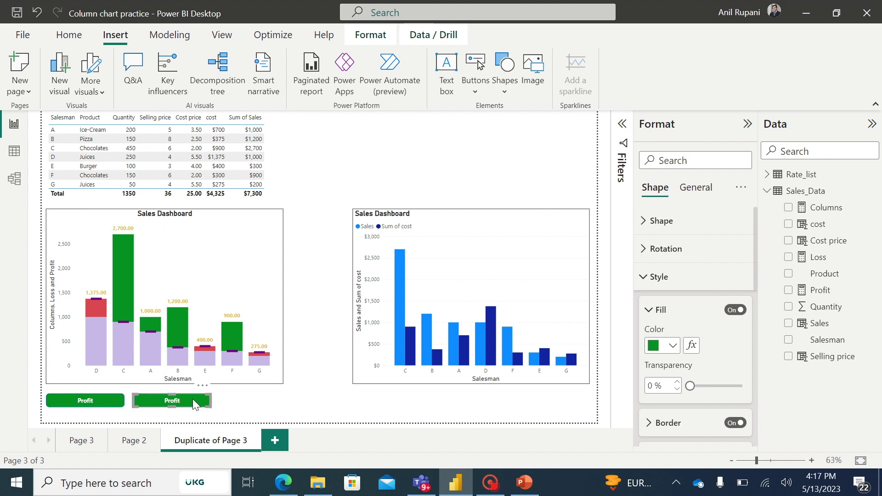
pyautogui.click(673, 346)
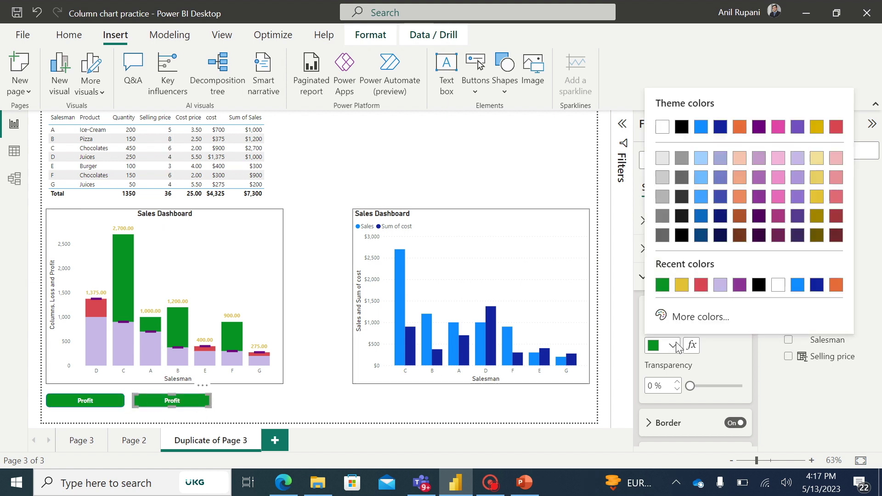
pyautogui.click(835, 131)
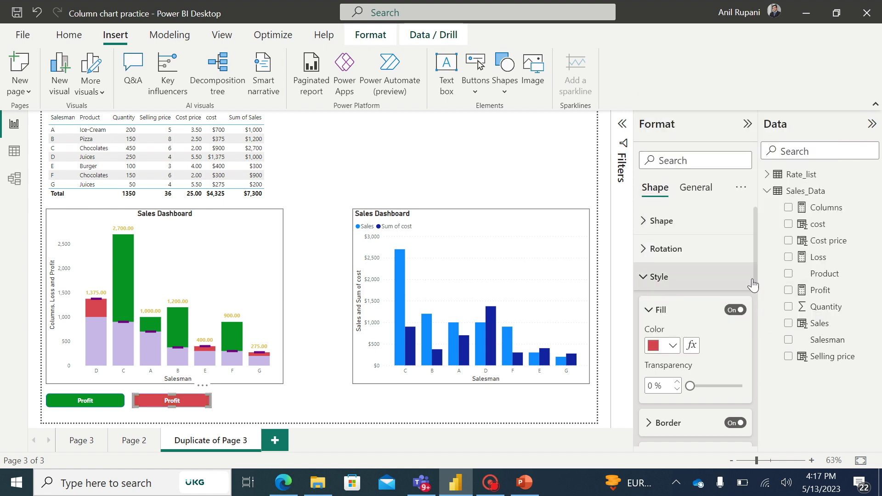
pyautogui.scroll(-3, 755, 280)
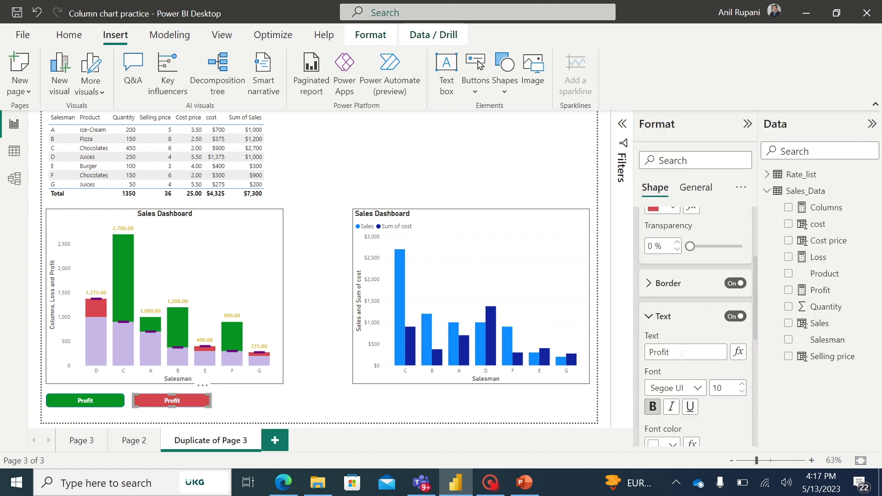
pyautogui.press('BackSpace')
pyautogui.press('BackSpace')
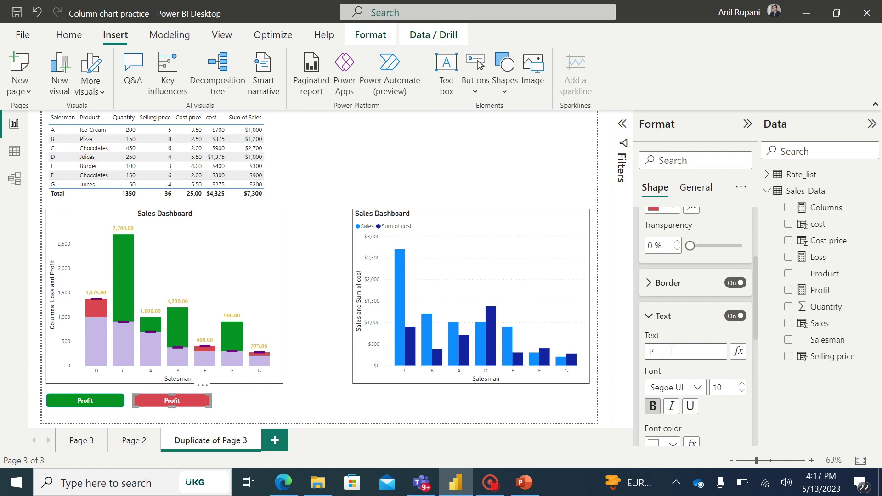
pyautogui.press('Return')
# Copy the Loss shape and place the copy further right.
pyautogui.click(233, 407)
pyautogui.click(196, 408)
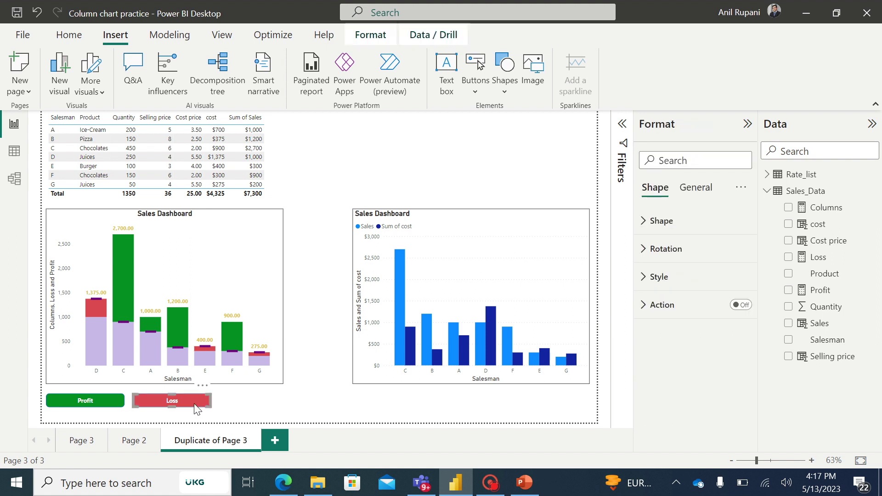
pyautogui.hotkey('ctrl', 'c')
pyautogui.hotkey('ctrl', 'v')
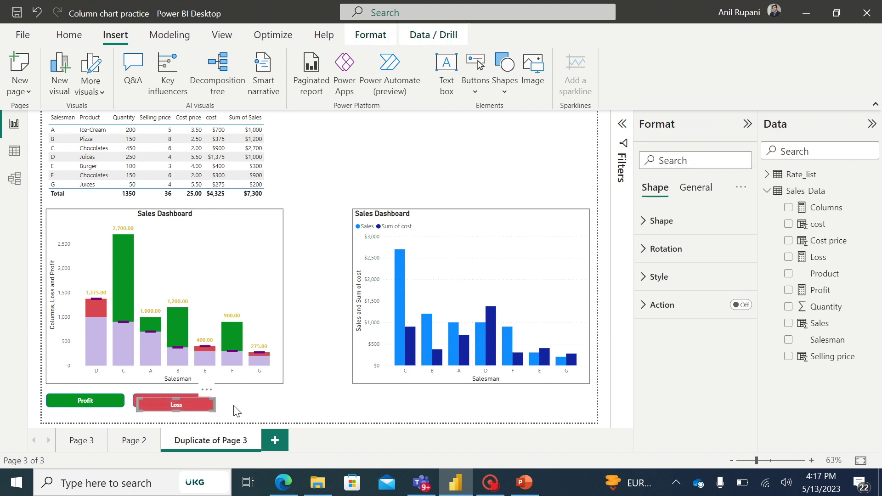
pyautogui.moveTo(205, 409); pyautogui.dragTo(282, 402)
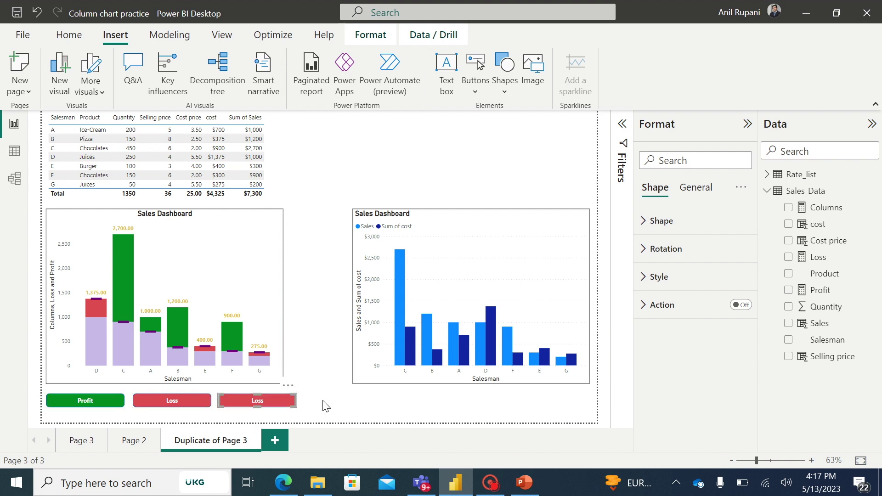
# Fill the third shape with white.
pyautogui.click(647, 278)
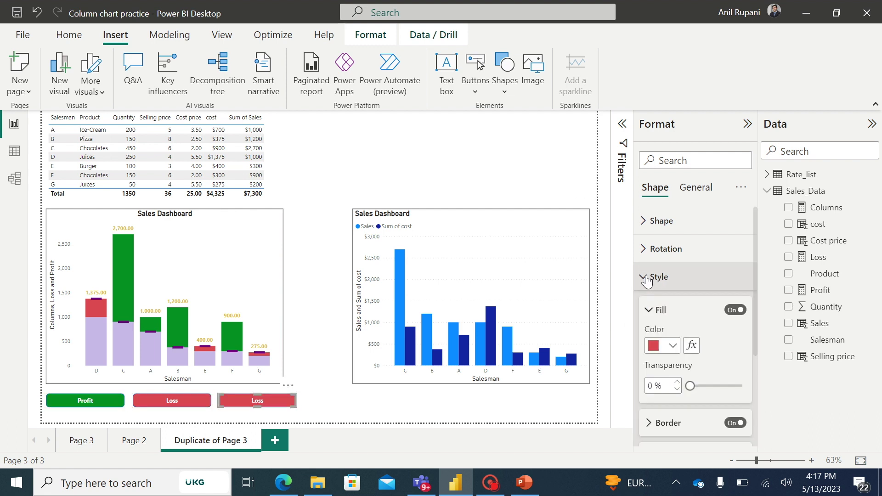
pyautogui.click(674, 346)
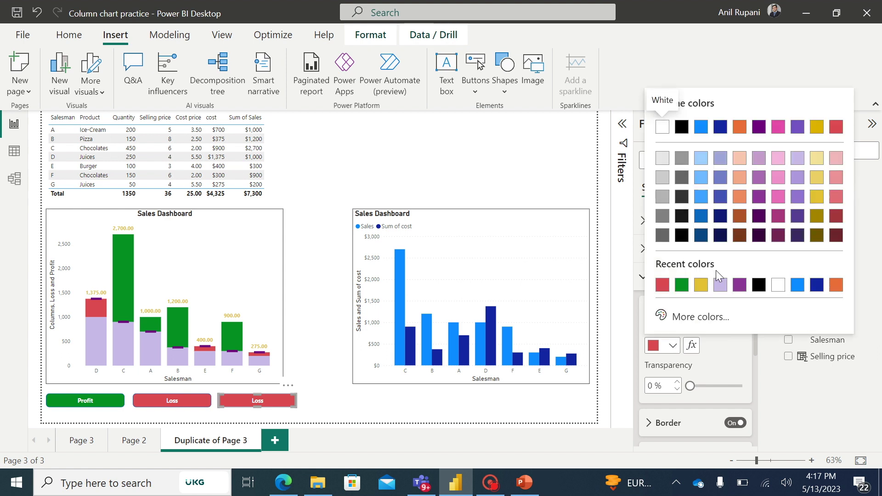
pyautogui.click(779, 286)
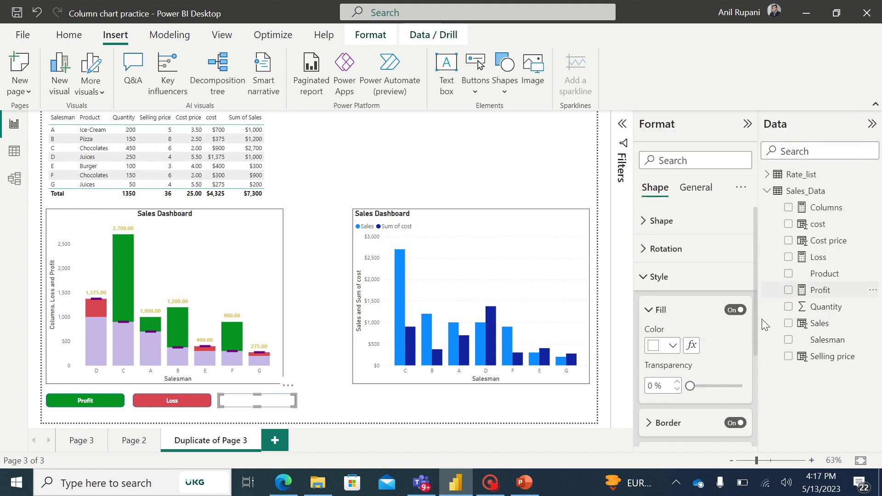
pyautogui.moveTo(755, 351); pyautogui.dragTo(757, 415)
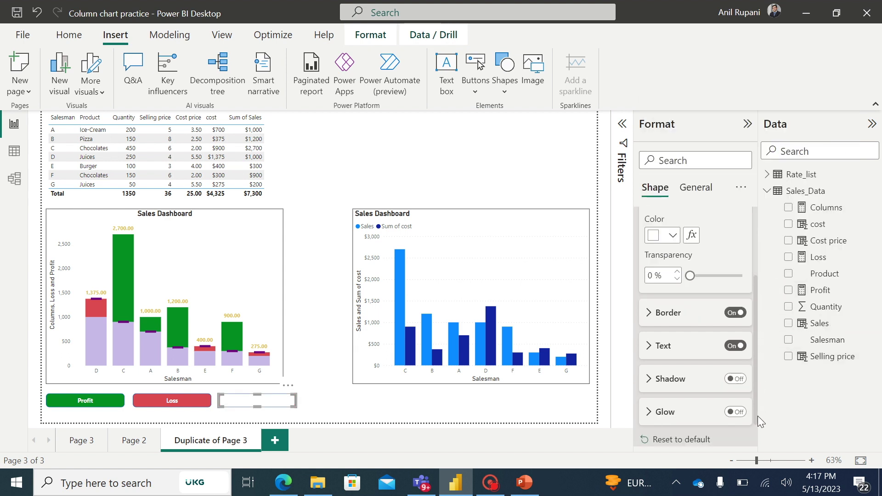
# Make the third shape's bold Cost label text black.
pyautogui.click(648, 347)
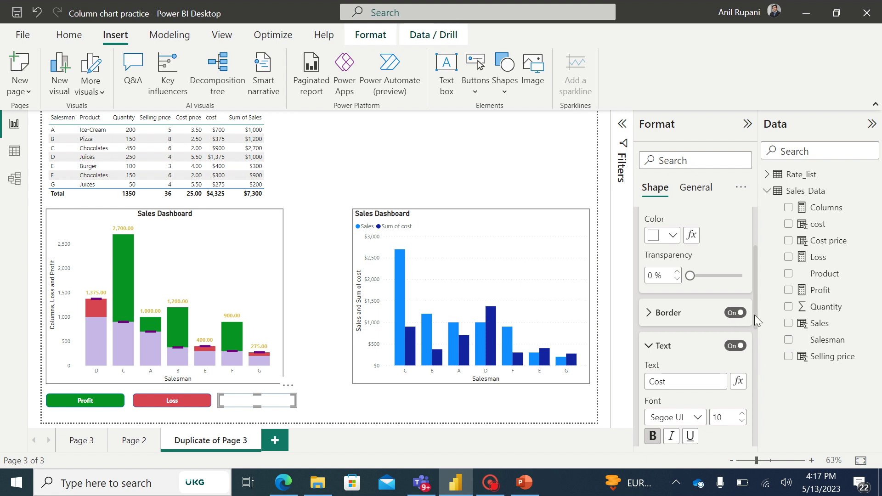
pyautogui.moveTo(754, 315); pyautogui.dragTo(756, 354)
pyautogui.click(674, 366)
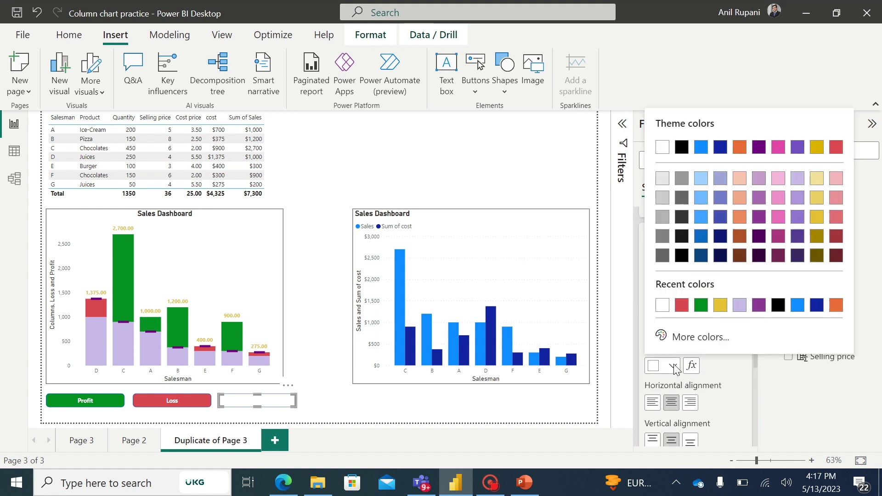
pyautogui.click(680, 147)
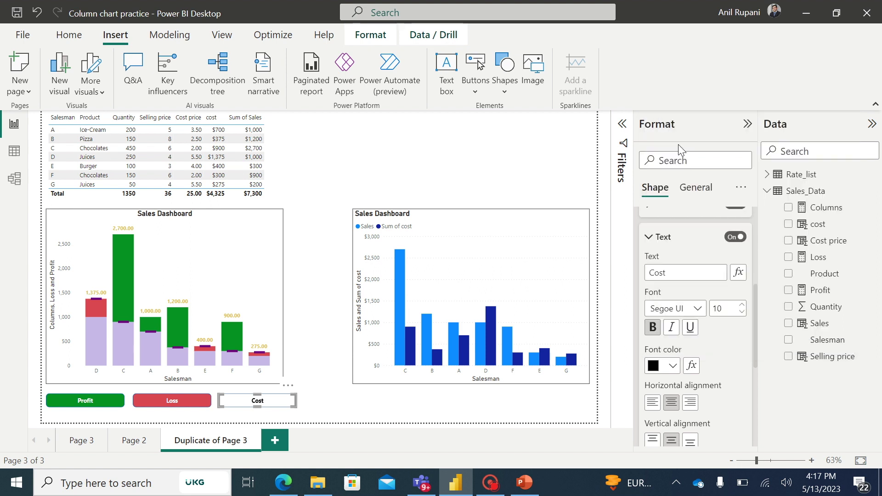
pyautogui.click(507, 68)
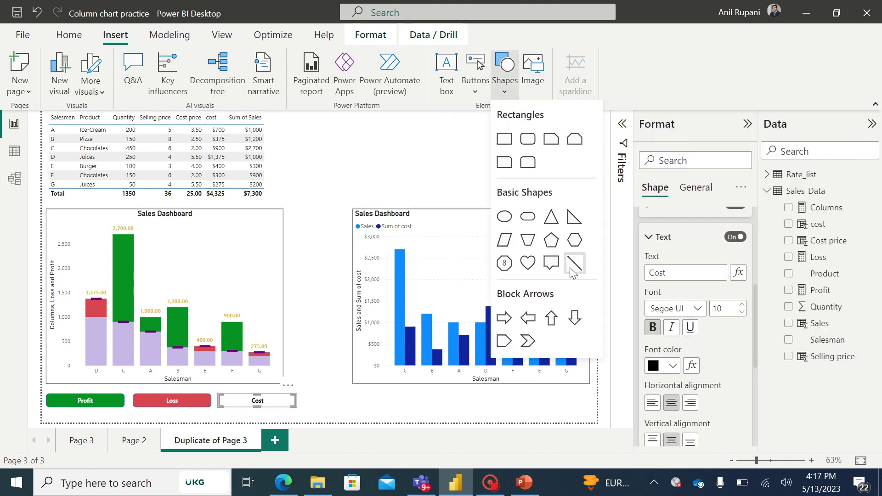
# Insert a line shape and shorten it to a small size.
pyautogui.click(573, 263)
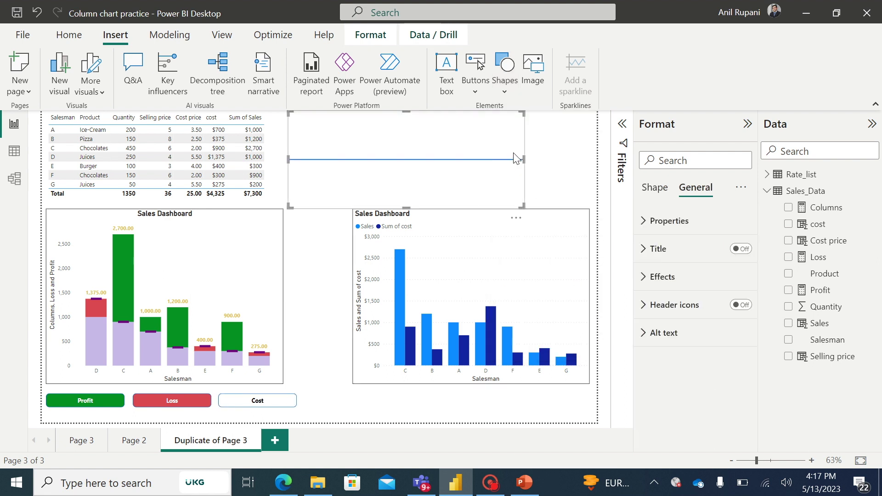
pyautogui.moveTo(521, 158); pyautogui.dragTo(352, 158)
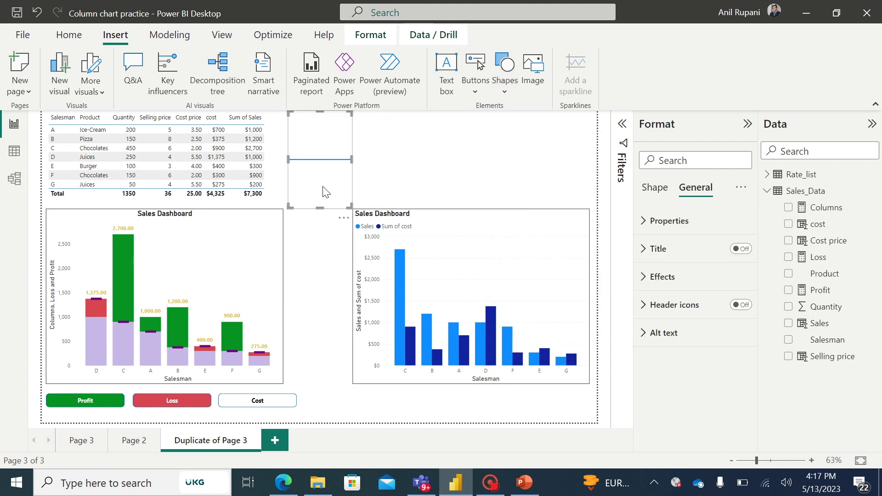
pyautogui.moveTo(318, 206); pyautogui.dragTo(318, 159)
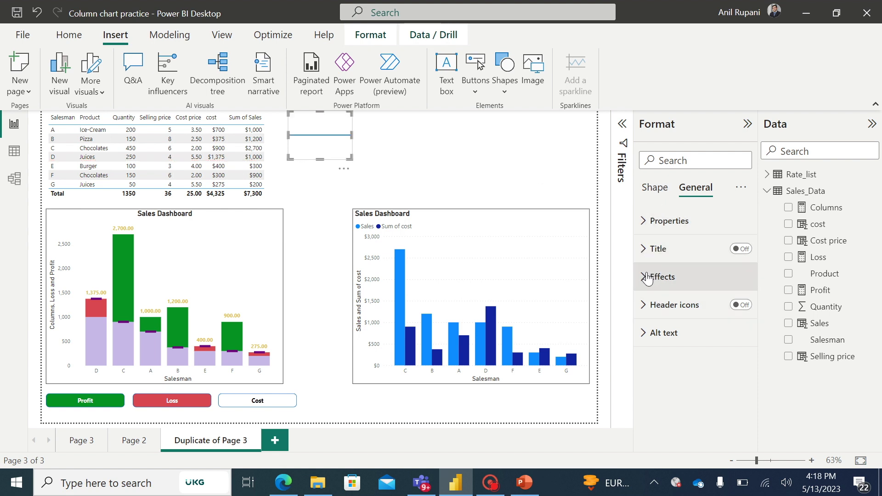
pyautogui.click(661, 276)
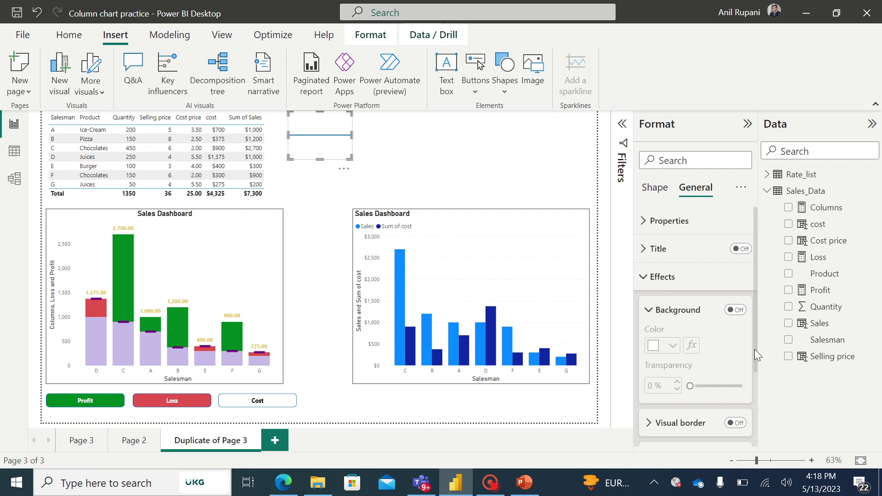
pyautogui.scroll(-2, 753, 377)
pyautogui.scroll(2, 753, 376)
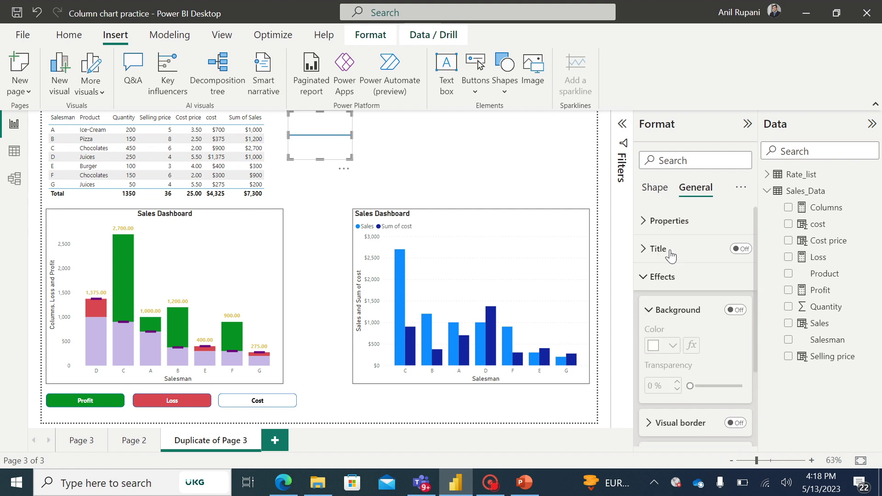
# Make the line purple, 3 px thick, and place it beside the Cost label.
pyautogui.click(655, 187)
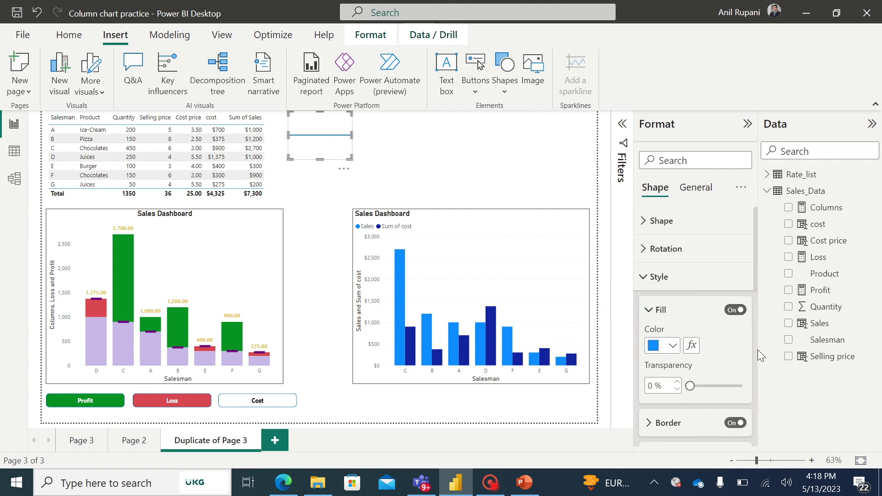
pyautogui.scroll(-3, 755, 294)
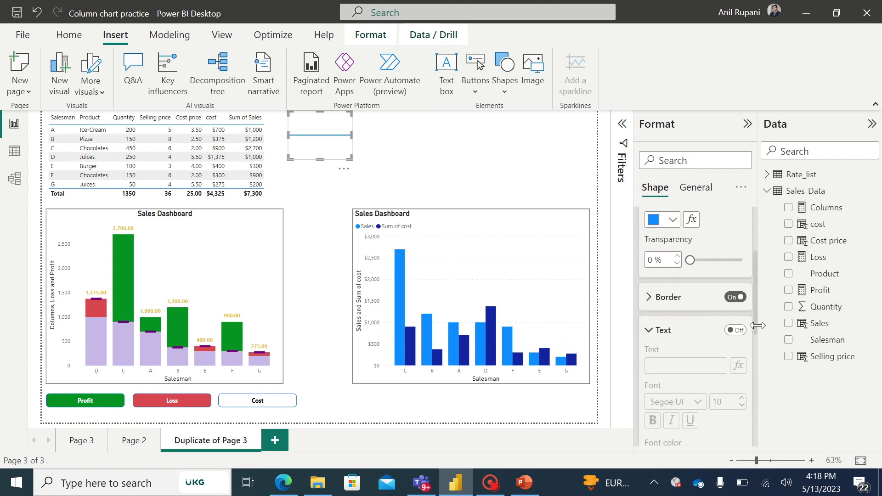
pyautogui.click(671, 303)
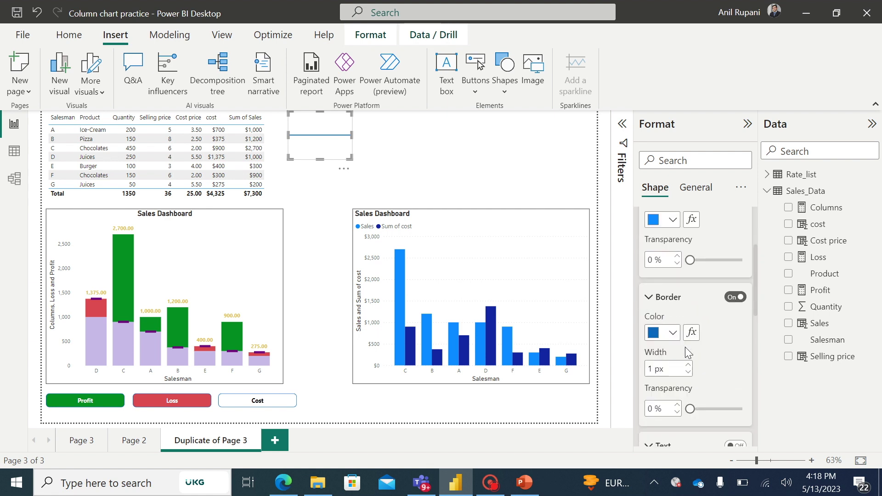
pyautogui.click(672, 334)
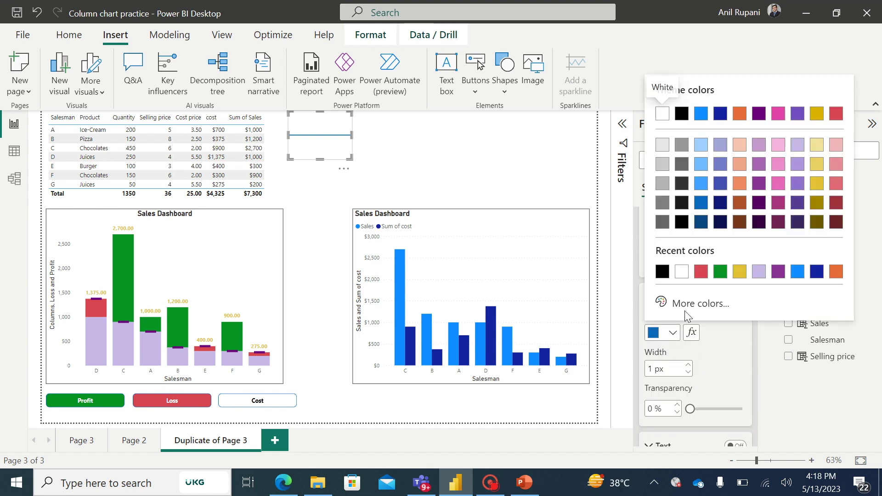
pyautogui.click(758, 186)
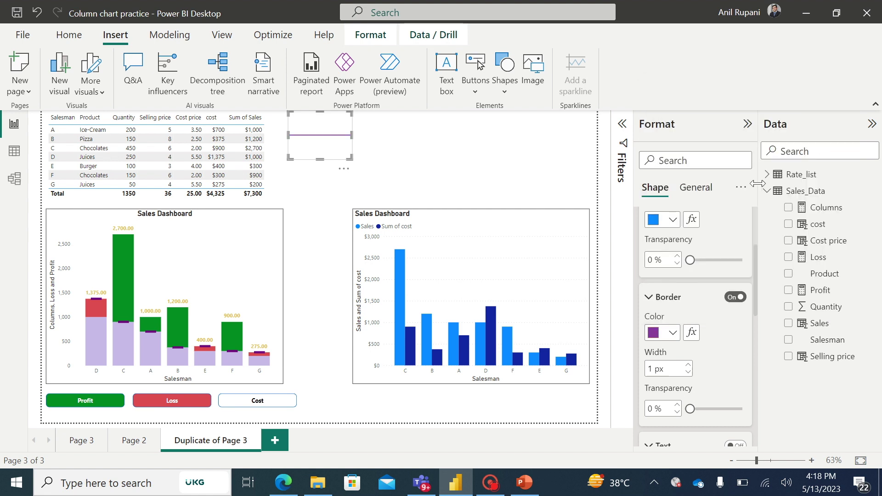
pyautogui.click(688, 365)
pyautogui.click(688, 366)
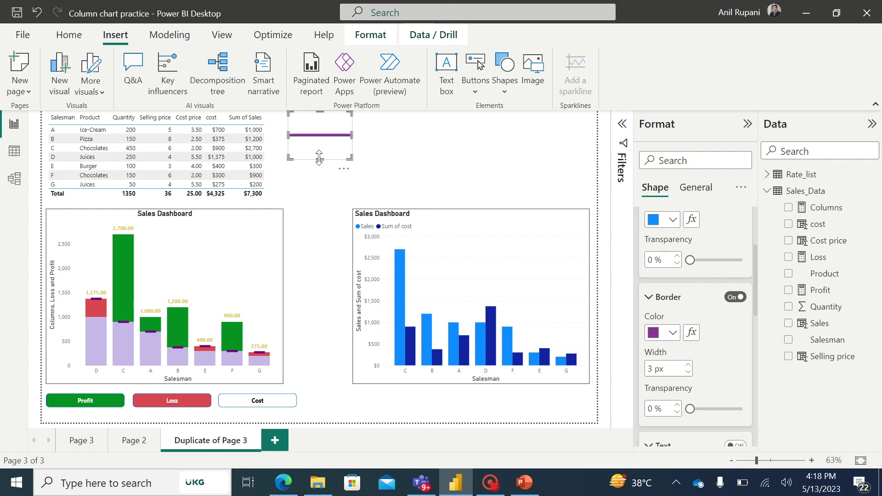
pyautogui.moveTo(323, 144); pyautogui.dragTo(281, 406)
pyautogui.click(316, 408)
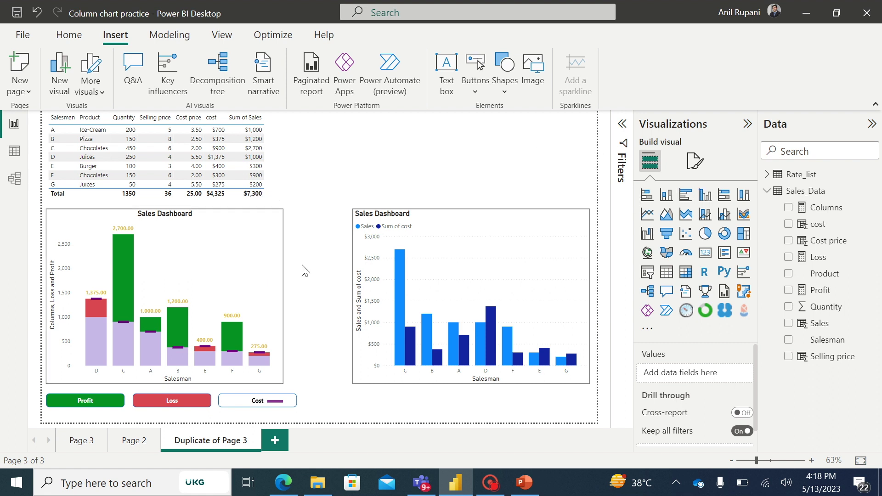
# Set the Sales Dashboard chart's tooltip to Report page type using Page 2.
pyautogui.click(251, 246)
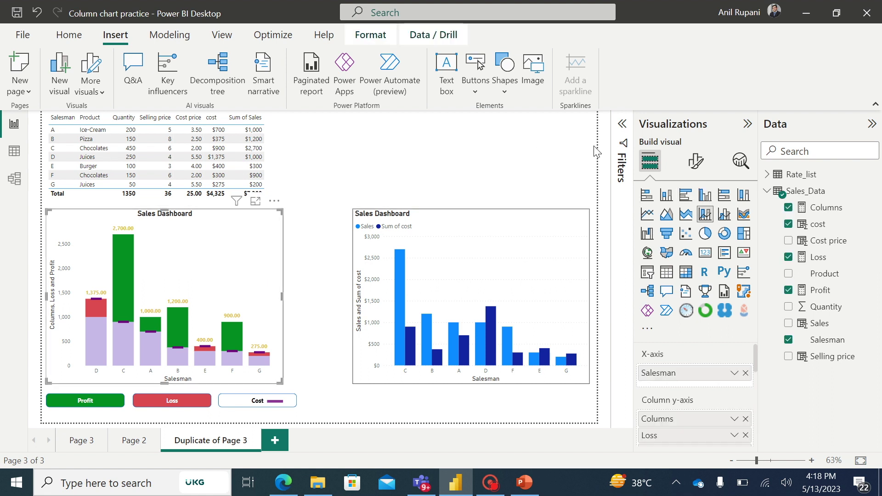
pyautogui.click(695, 162)
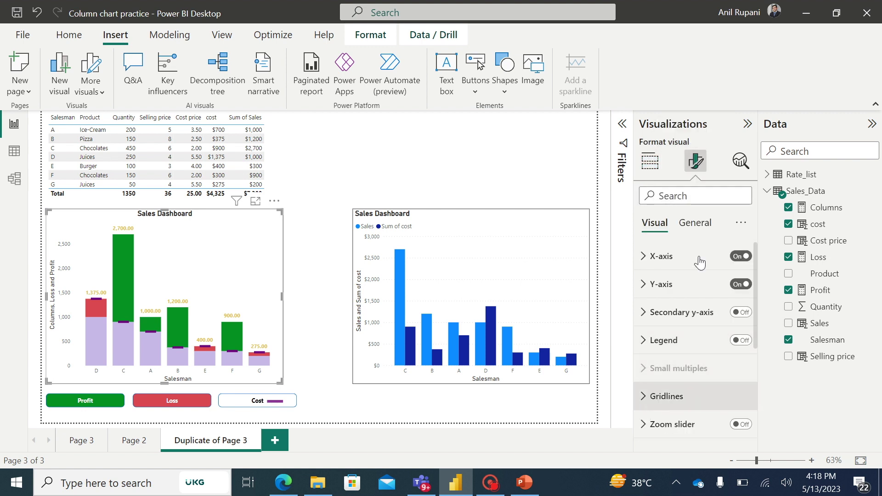
pyautogui.click(694, 224)
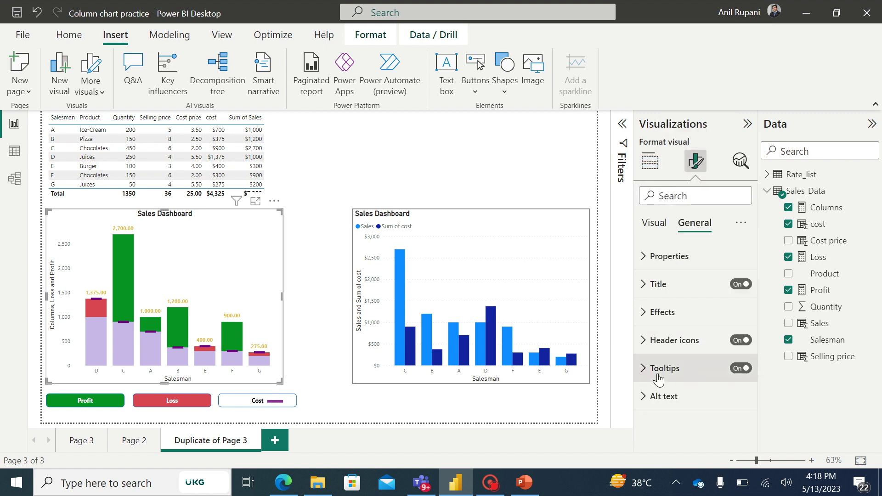
pyautogui.click(645, 369)
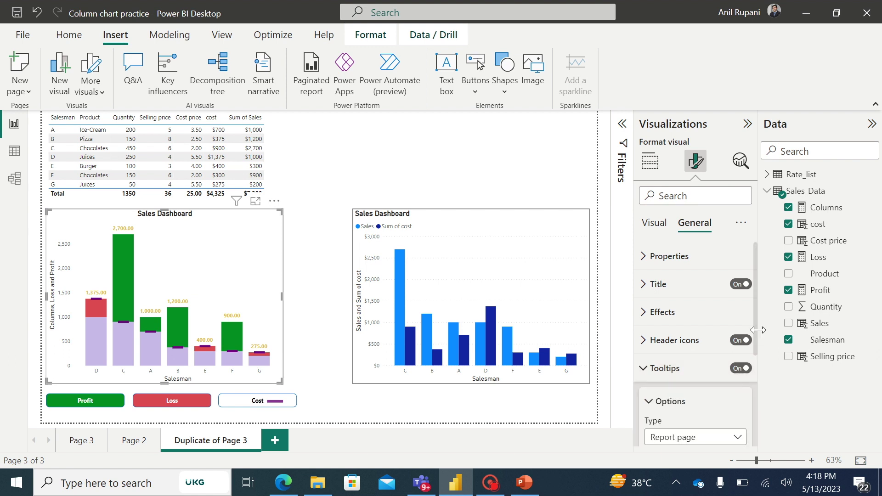
pyautogui.scroll(-2, 754, 355)
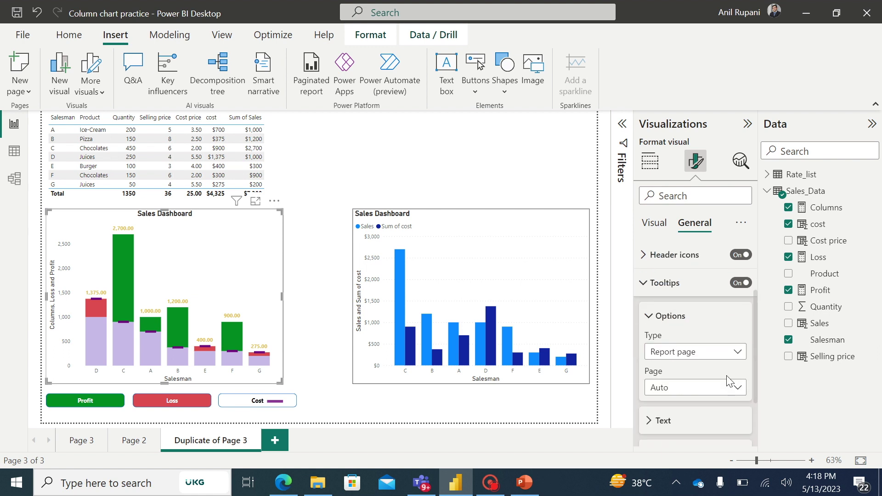
pyautogui.click(736, 390)
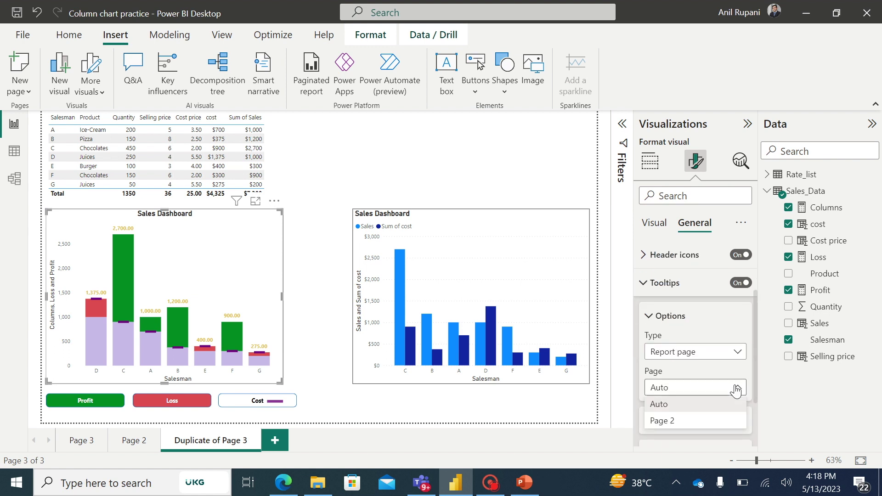
pyautogui.click(668, 421)
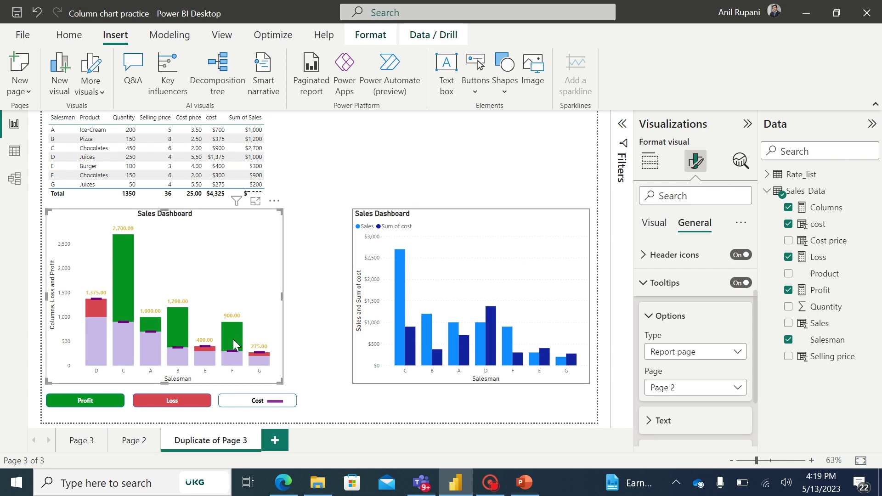
pyautogui.moveTo(232, 341)
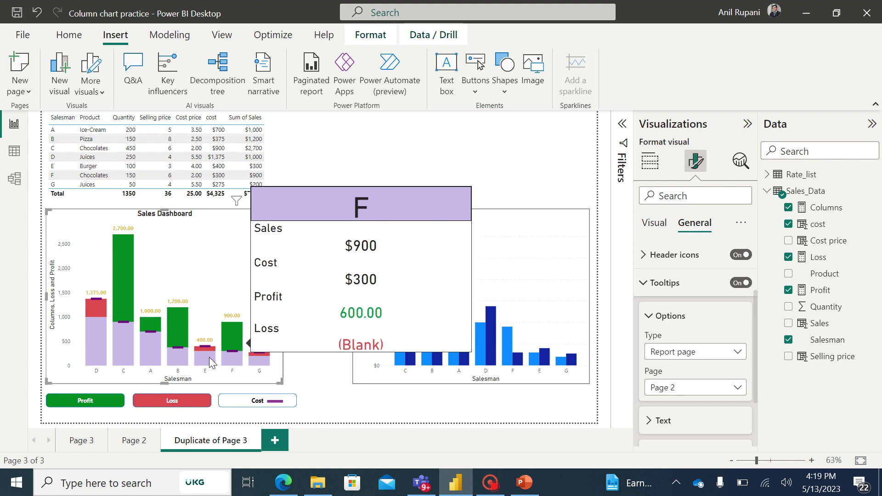
pyautogui.moveTo(175, 336)
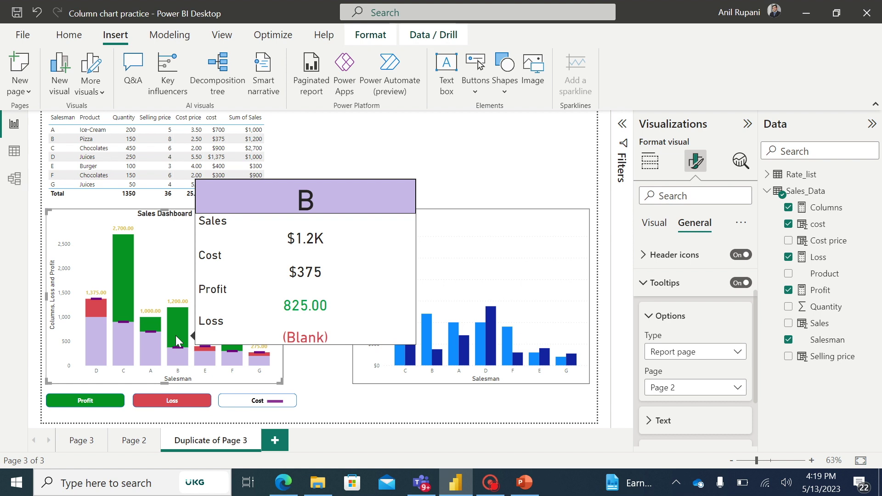